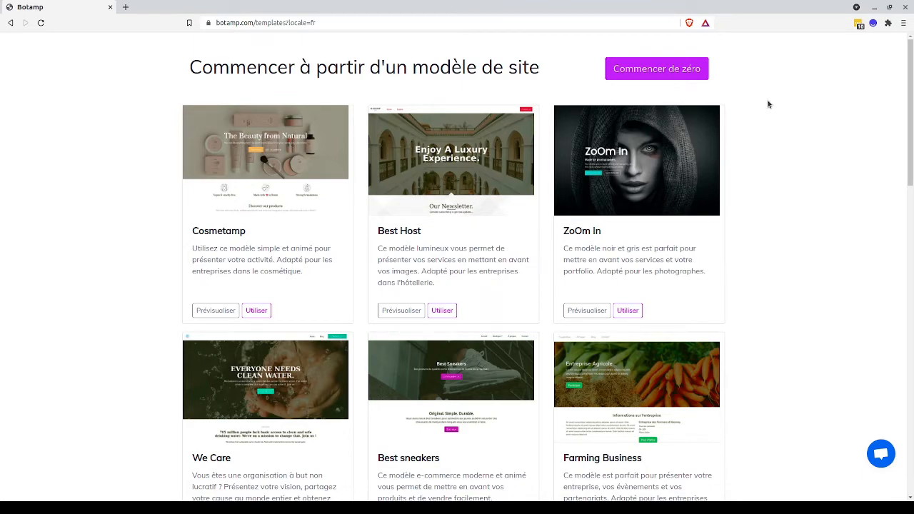
- Browse the site templates and start a new site from scratch instead of using one
scroll(768, 104, "down", 8)
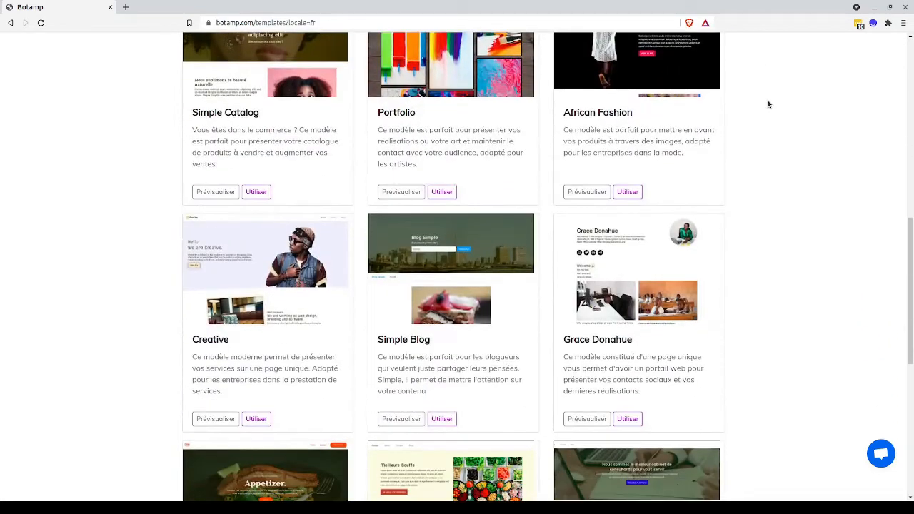
scroll(768, 104, "down", 6)
scroll(768, 104, "up", 15)
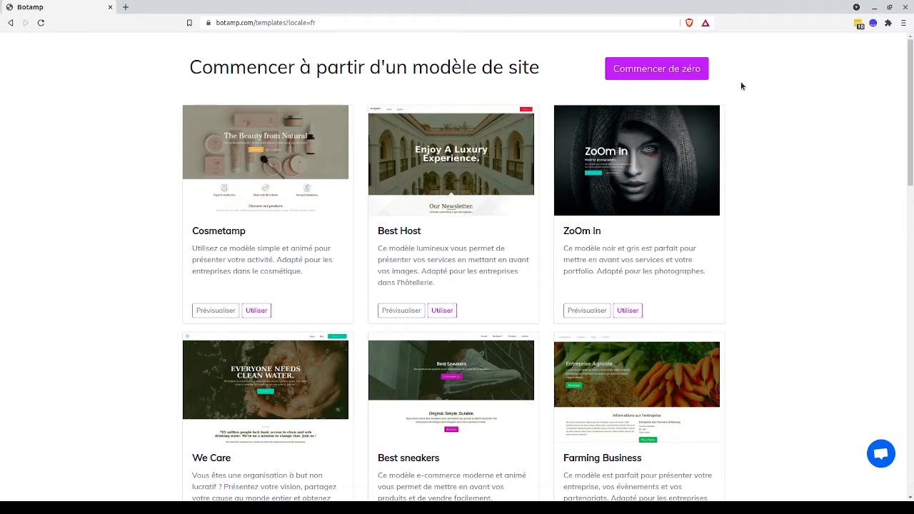
left_click(695, 71)
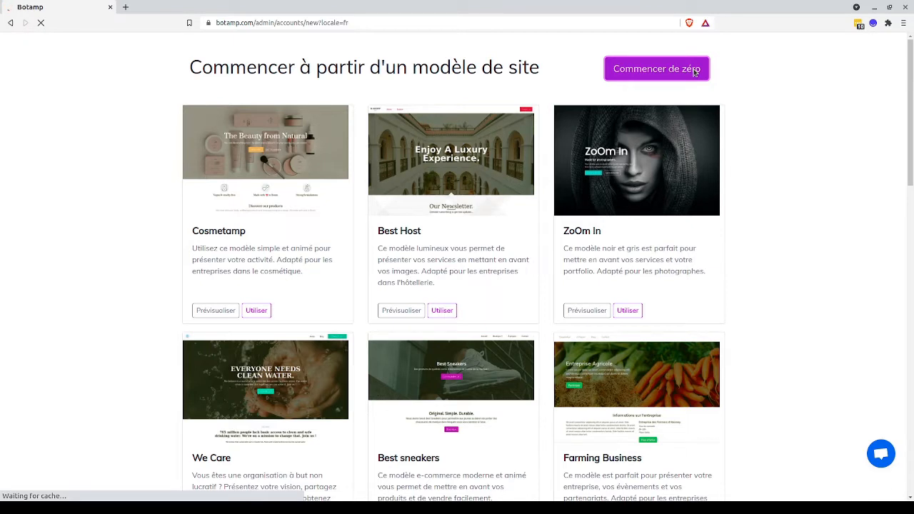
- Name the new site "Étiquette" and set its URL to "etiquette" on the botamp.site domain
left_click(416, 165)
type("E")
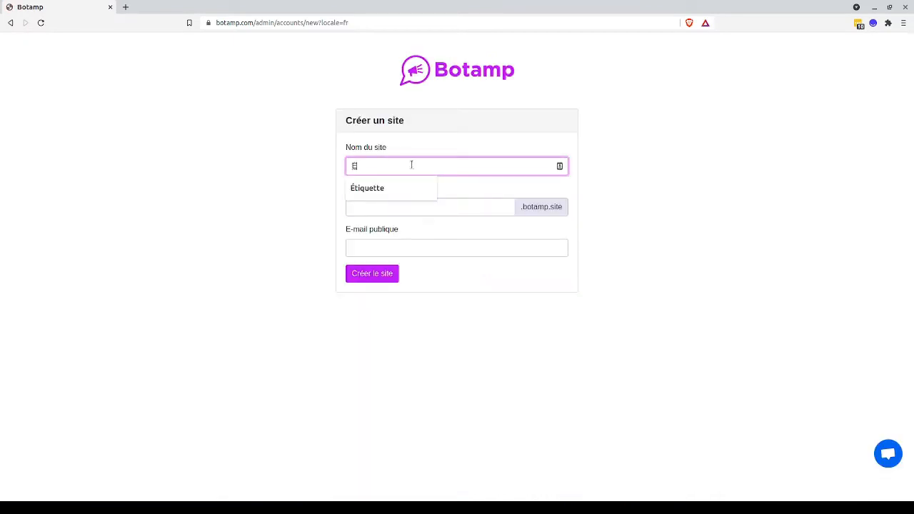
left_click(419, 187)
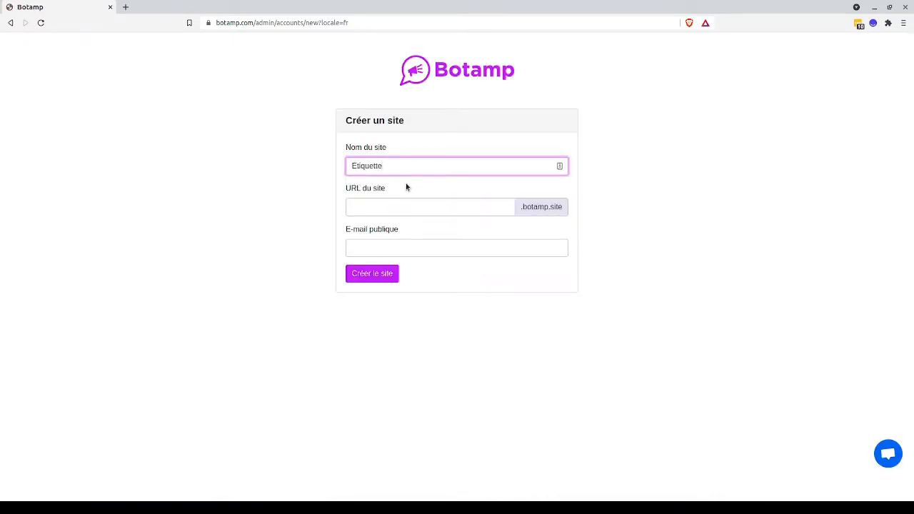
left_click(376, 204)
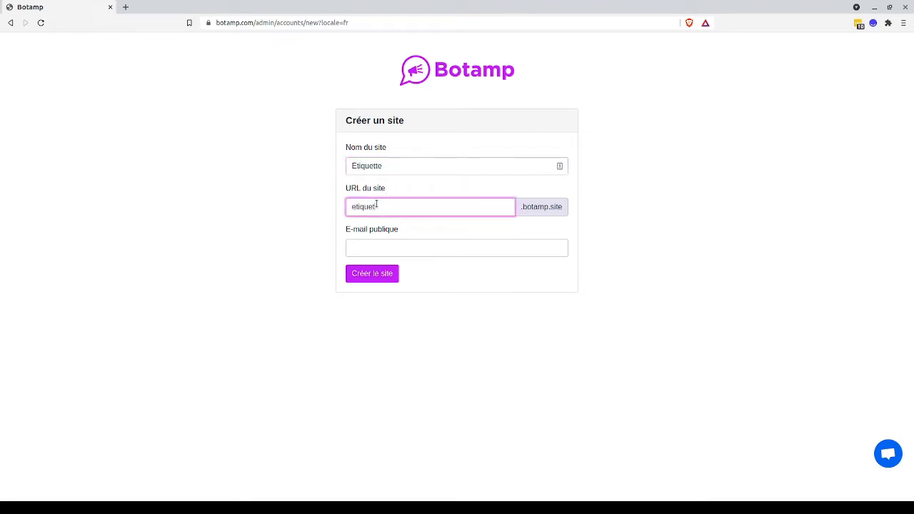
- Fill in the site's public e-mail address and create the site
left_click(368, 246)
left_click(368, 247)
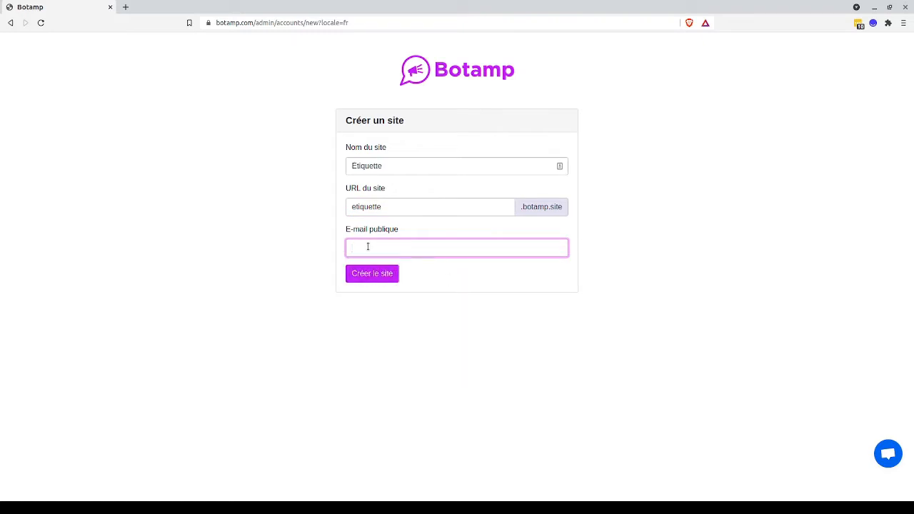
type("dav")
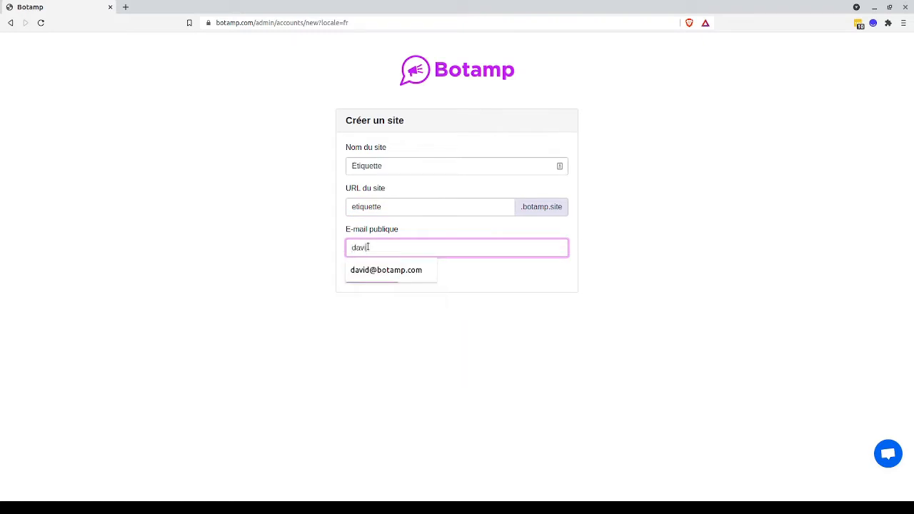
left_click(390, 269)
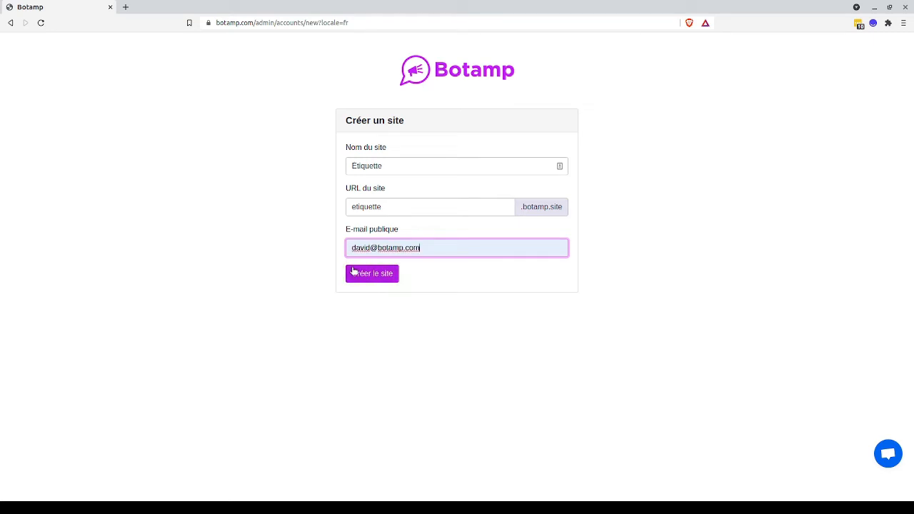
left_click(372, 278)
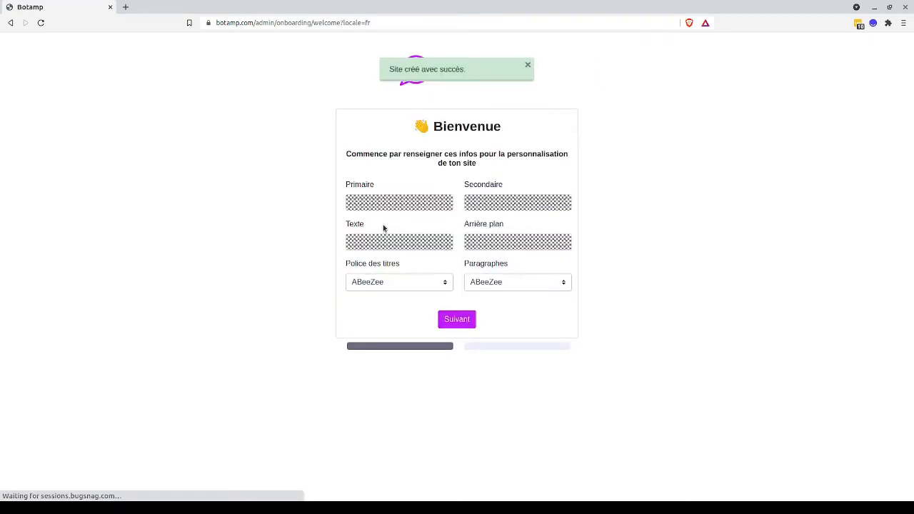
- Set the site's primary colour to the preset purple and its secondary colour to light grey #C3C3C3
left_click(393, 203)
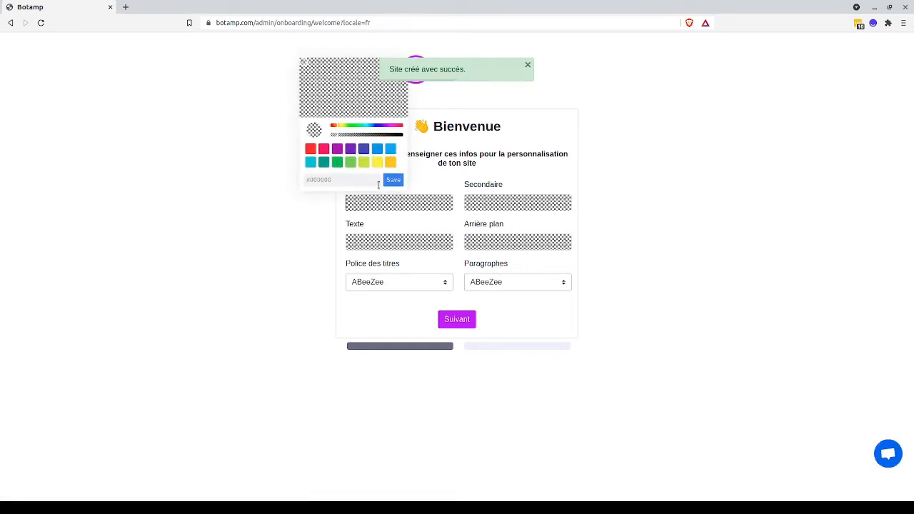
left_click(338, 150)
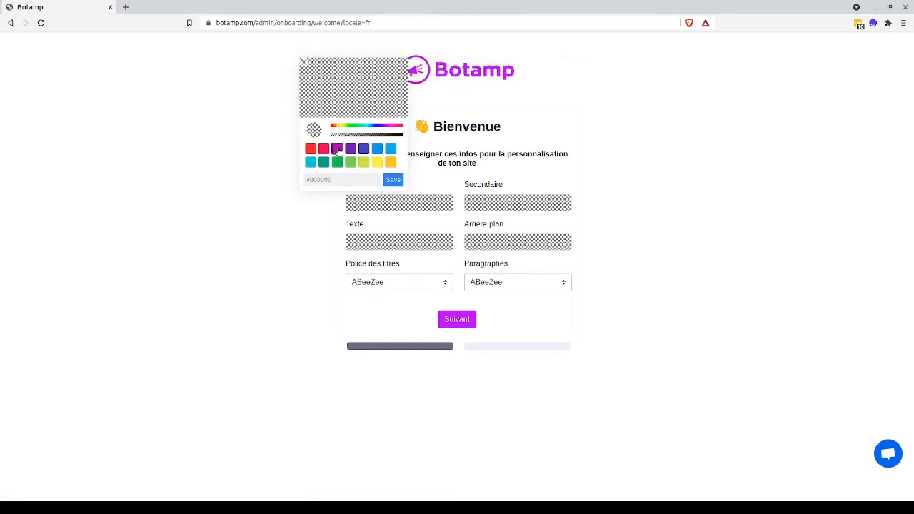
left_click(497, 202)
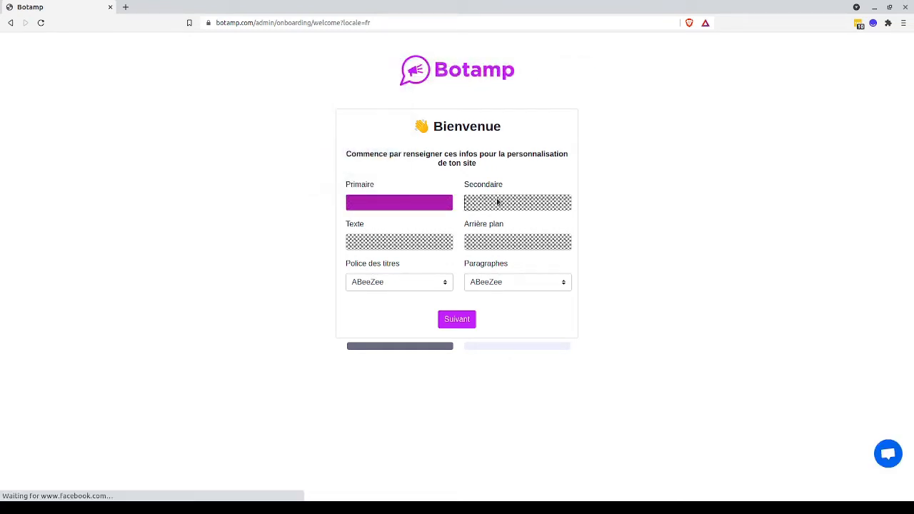
left_click(479, 202)
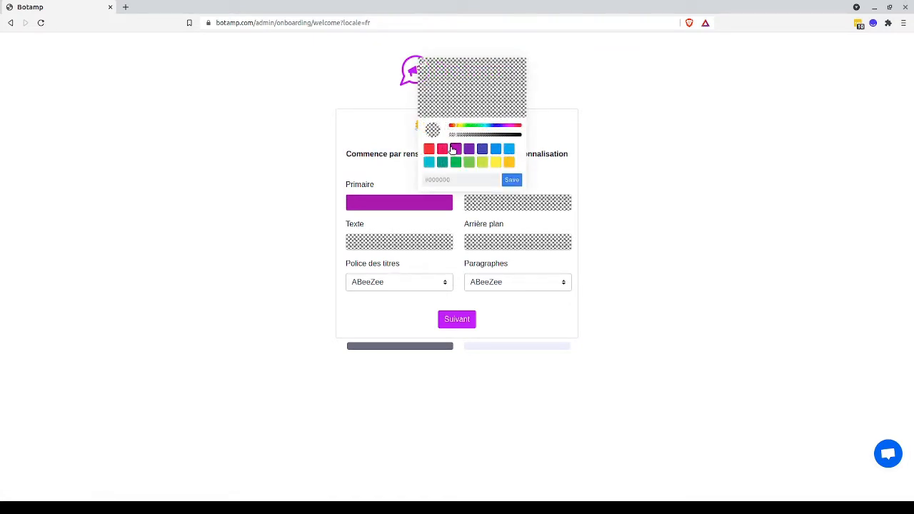
left_click(454, 149)
left_click_drag(498, 85, 418, 71)
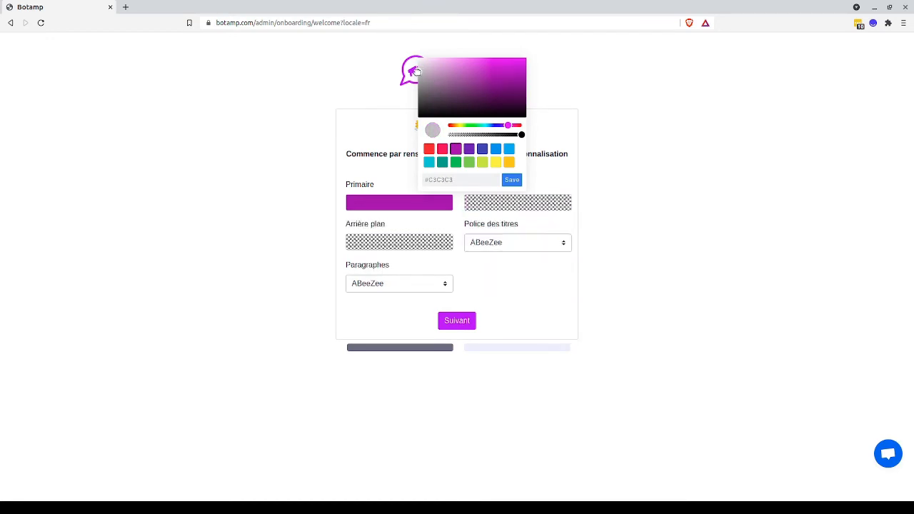
left_click(512, 179)
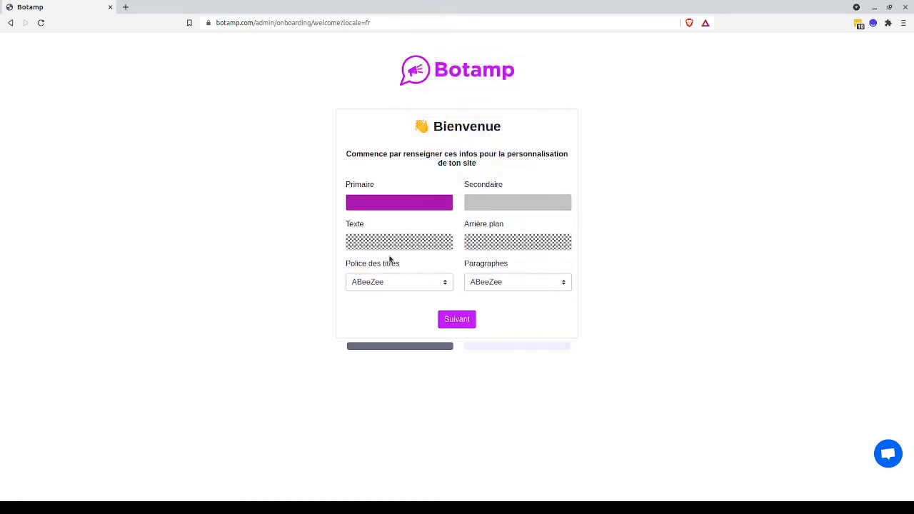
- Set the text colour to black #000000 and the background colour to fully opaque white #FFFFFF
left_click(395, 247)
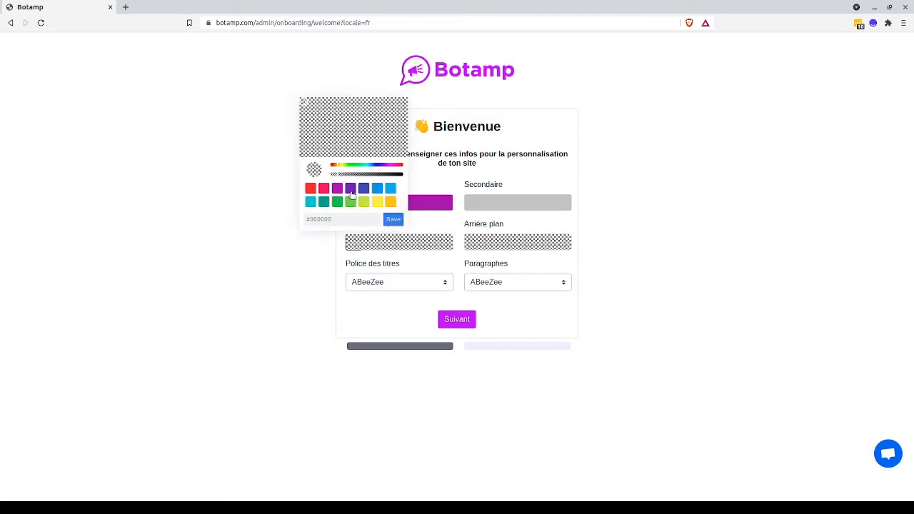
left_click_drag(325, 143, 282, 172)
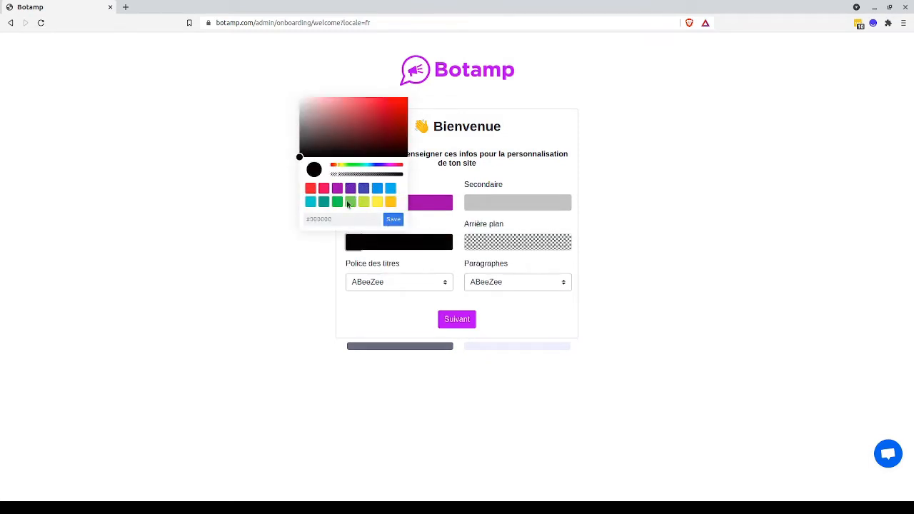
left_click(394, 220)
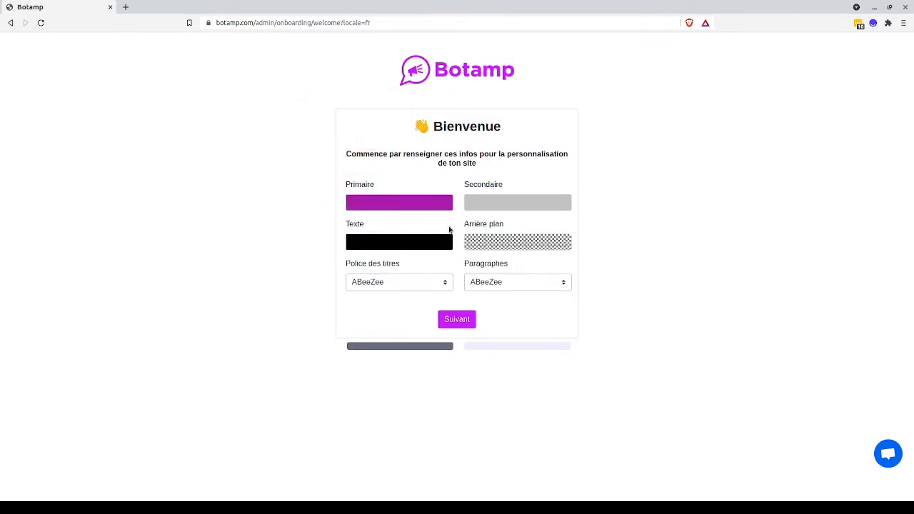
left_click(506, 245)
left_click(451, 126)
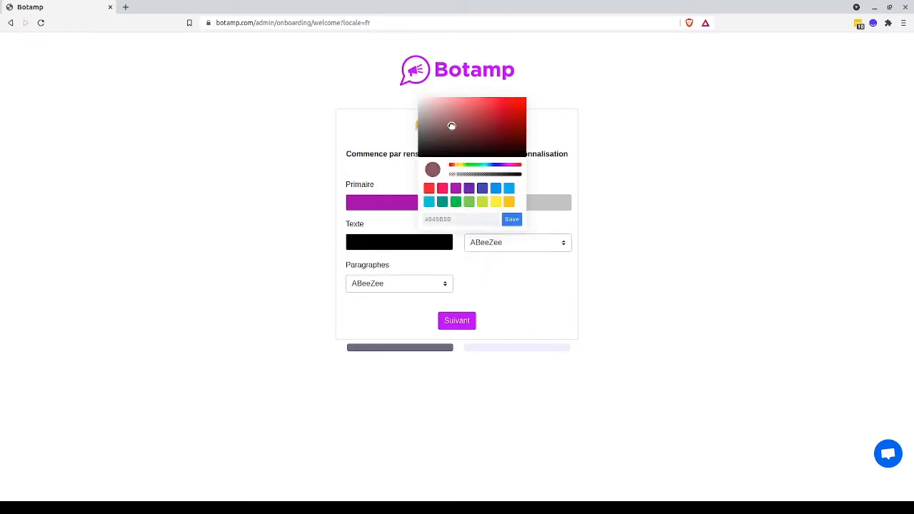
left_click_drag(451, 126, 388, 70)
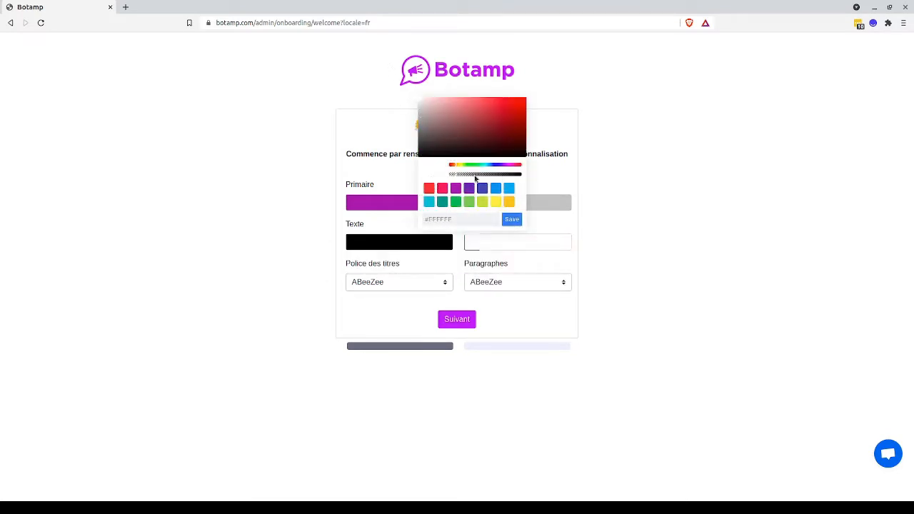
left_click_drag(453, 176, 571, 188)
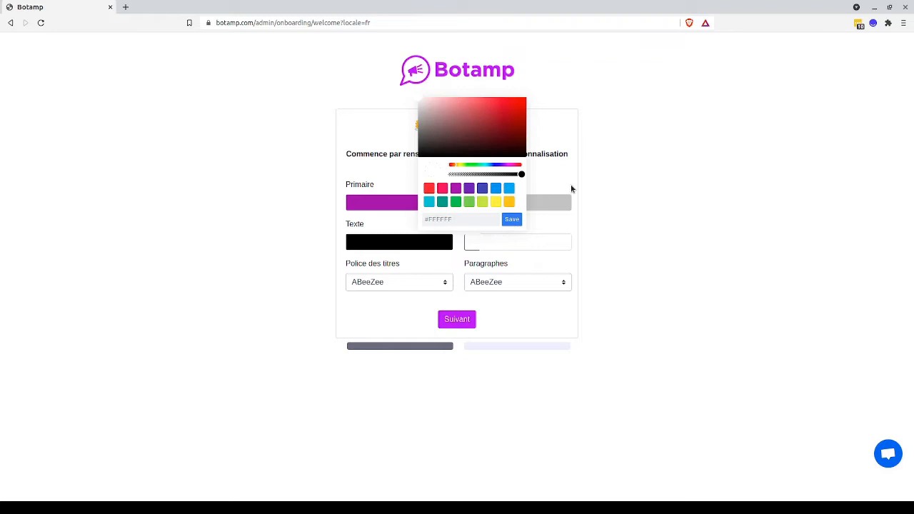
left_click(512, 220)
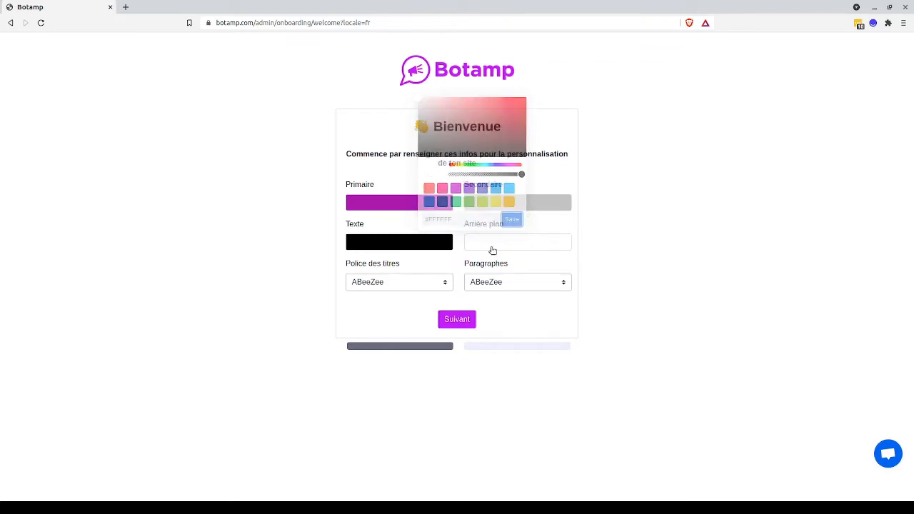
- Set both the title font and the paragraph font to Noto Sans
left_click(413, 285)
type("not")
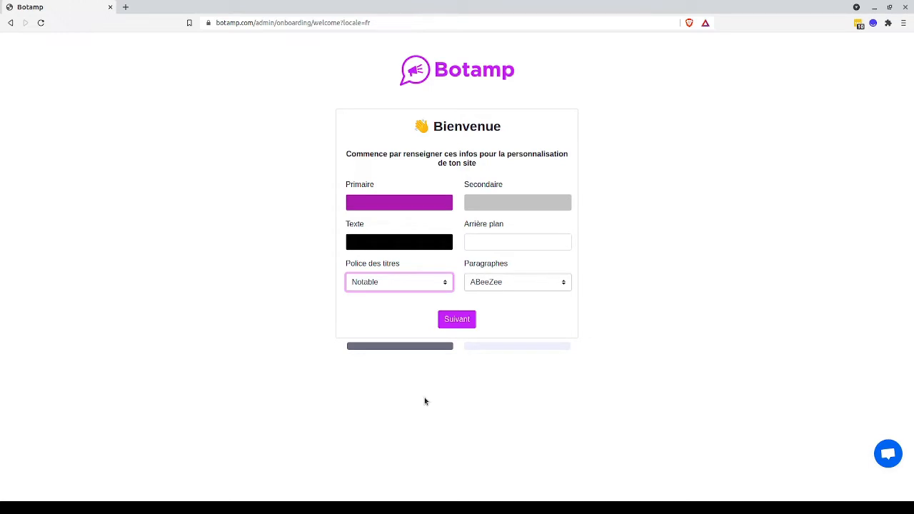
type("noto")
left_click(491, 284)
type("noto")
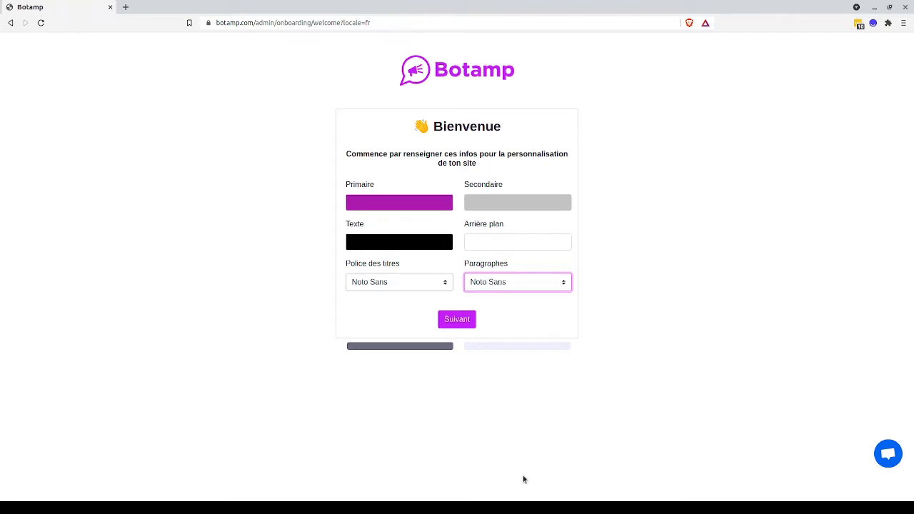
left_click(643, 304)
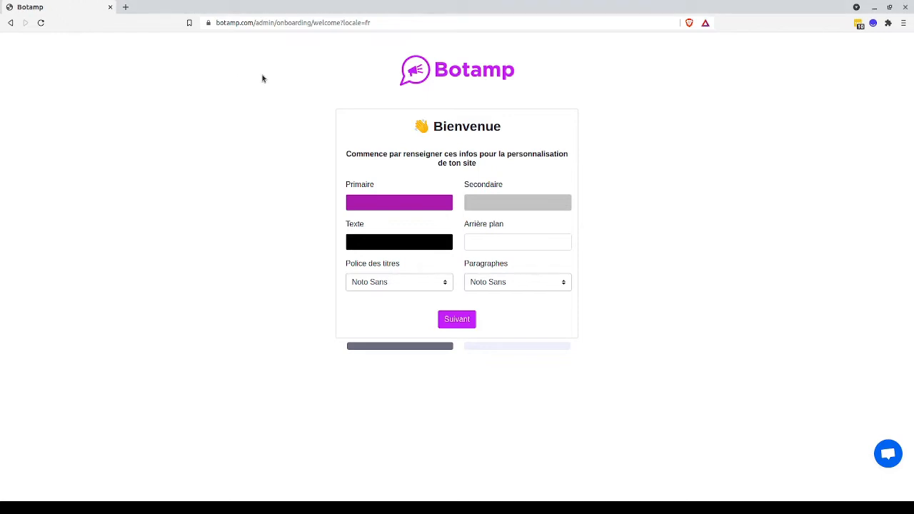
- Finish the site setup with "Gérer un blog" as the goal, and collapse the onboarding guide
left_click(458, 319)
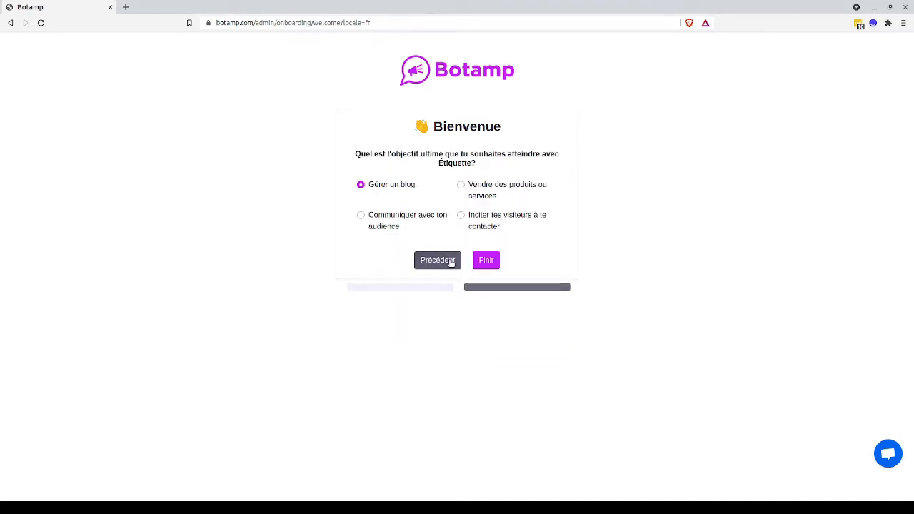
left_click(483, 262)
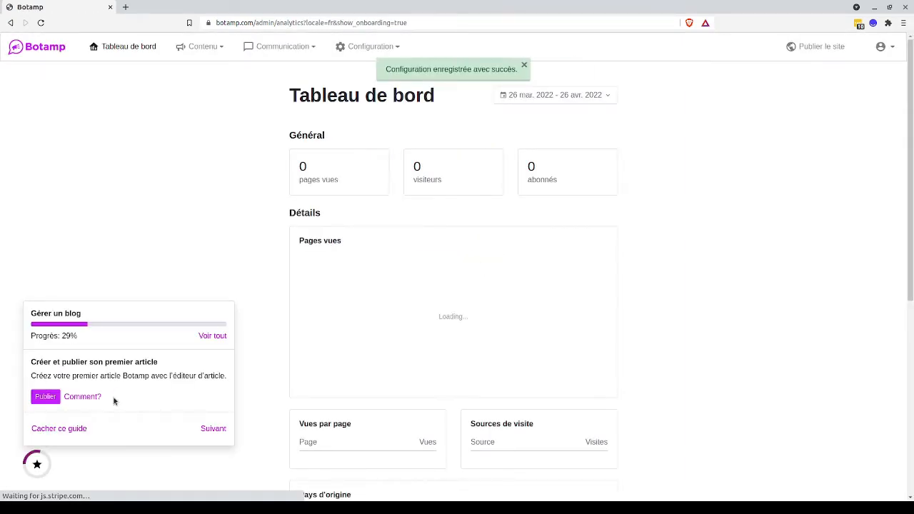
left_click(33, 456)
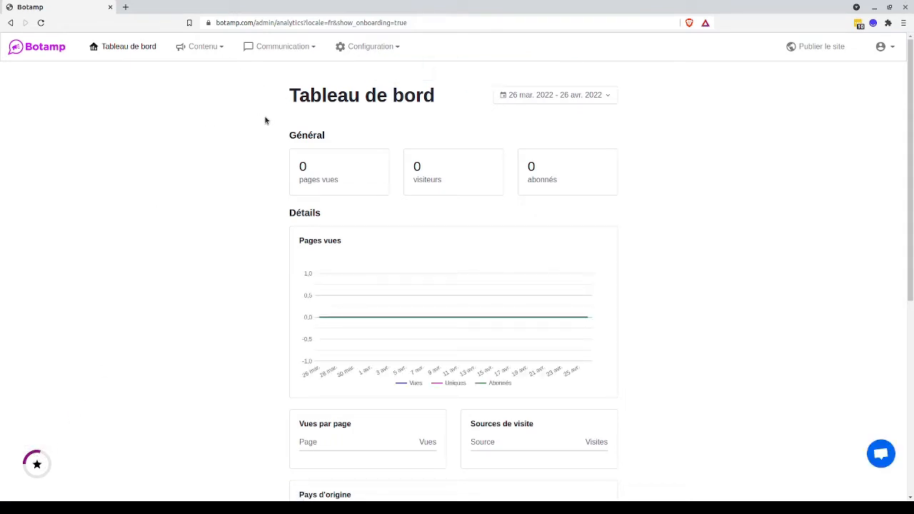
- Create a new page from the "Accueil" template
left_click(207, 47)
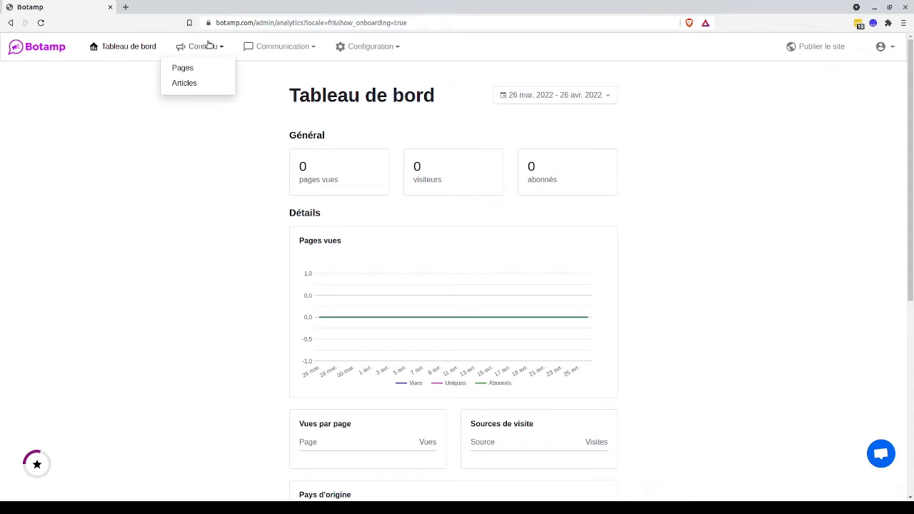
left_click(187, 69)
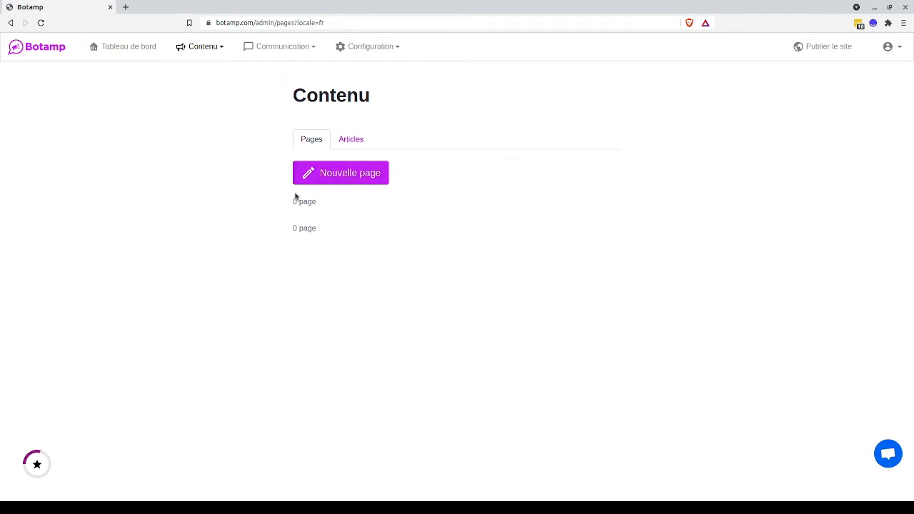
left_click(343, 173)
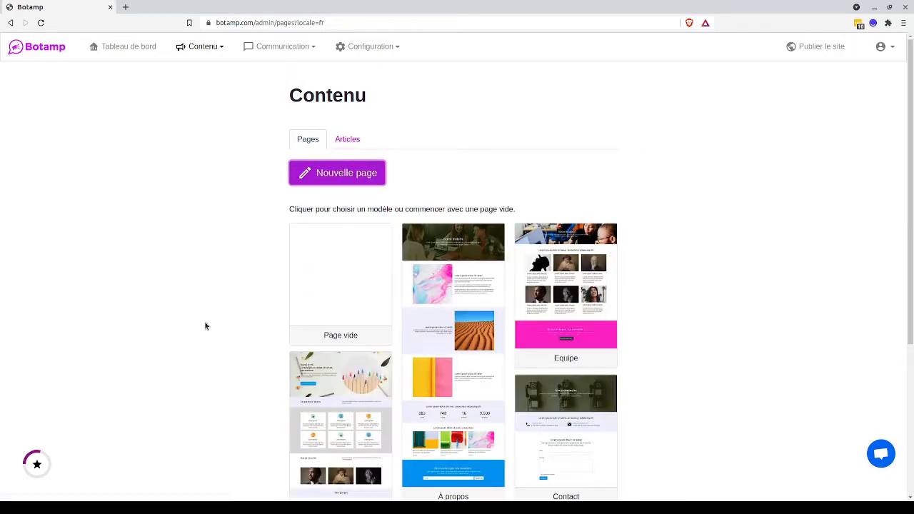
scroll(205, 327, "down", 2)
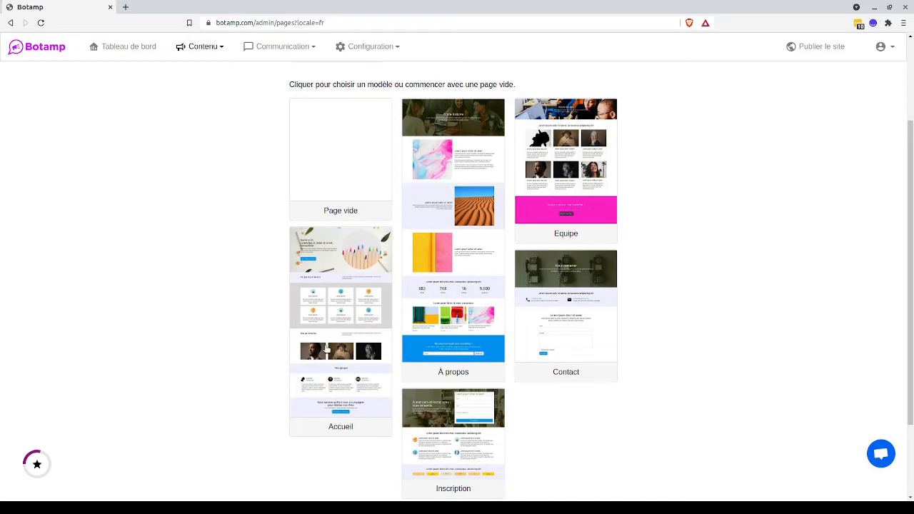
scroll(430, 265, "down", 2)
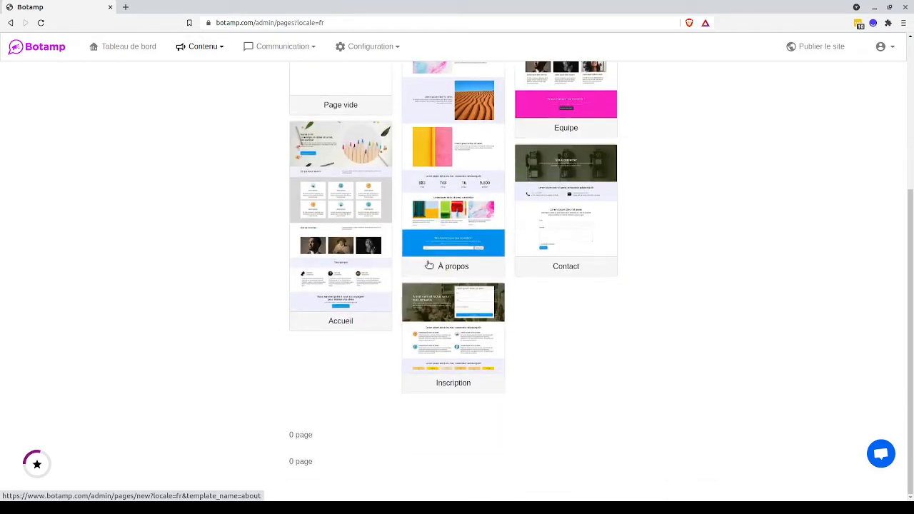
scroll(429, 265, "up", 2)
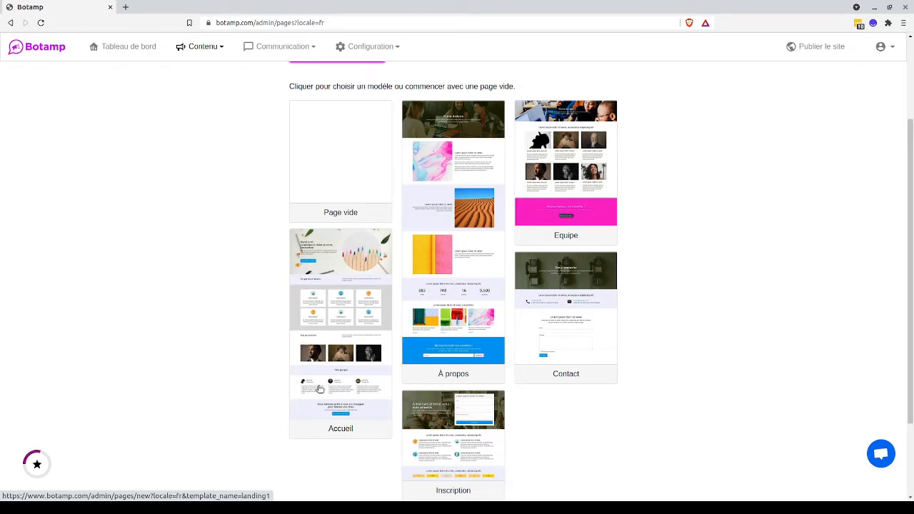
left_click(326, 363)
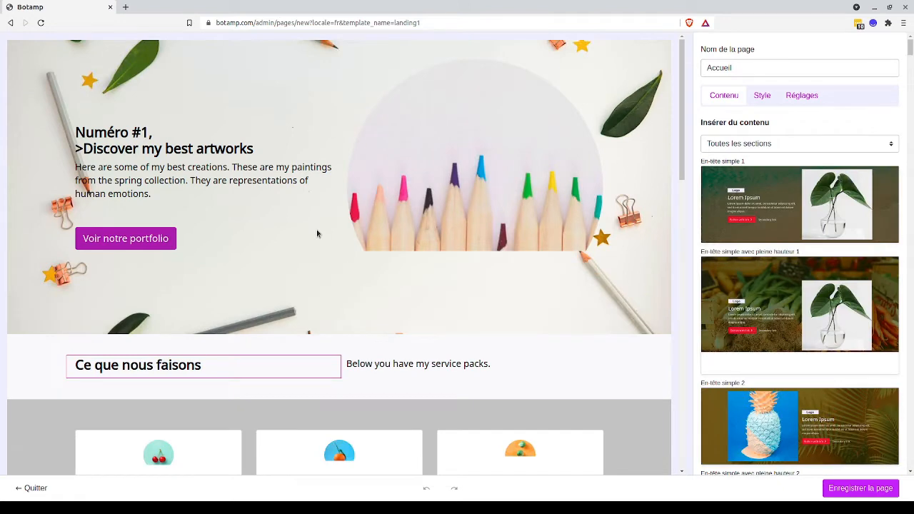
- Look over the sections of the new Accueil page, save the page and exit the page editor
scroll(317, 234, "down", 3)
scroll(208, 194, "up", 2)
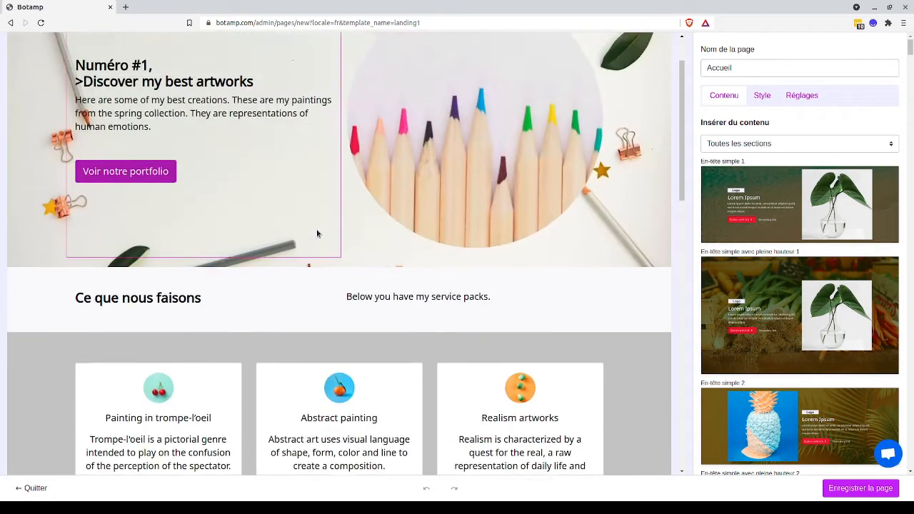
scroll(169, 251, "up", 1)
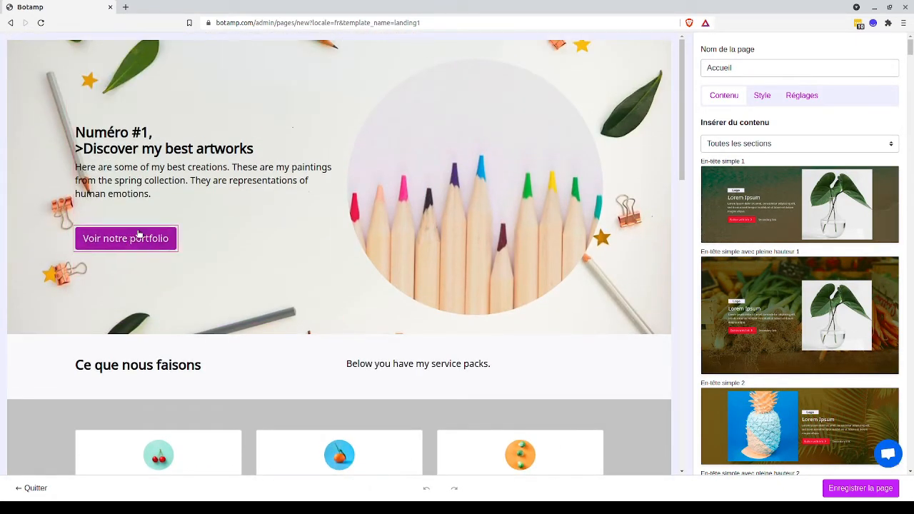
scroll(212, 298, "down", 3)
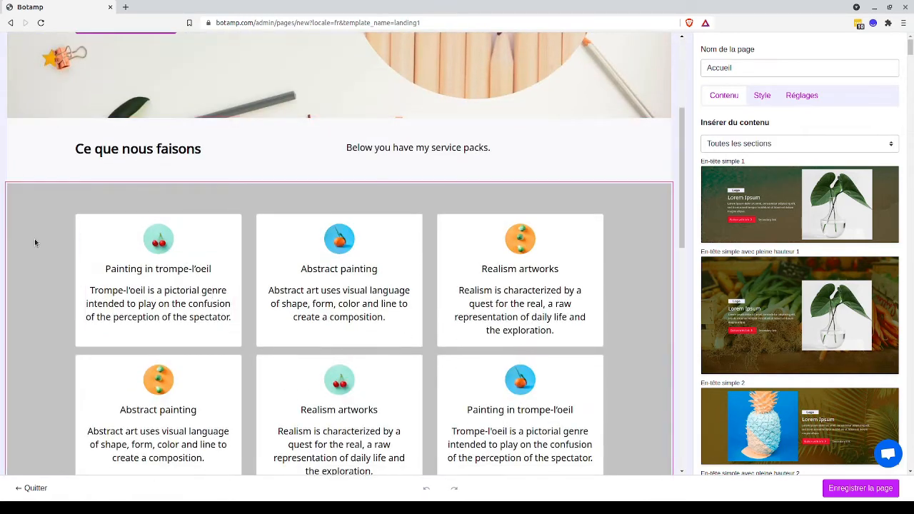
scroll(22, 284, "down", 8)
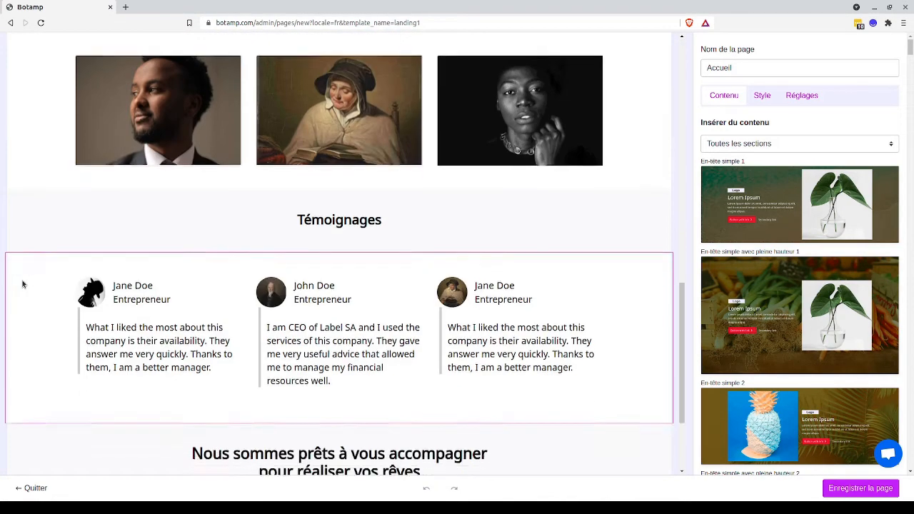
scroll(320, 414, "up", 8)
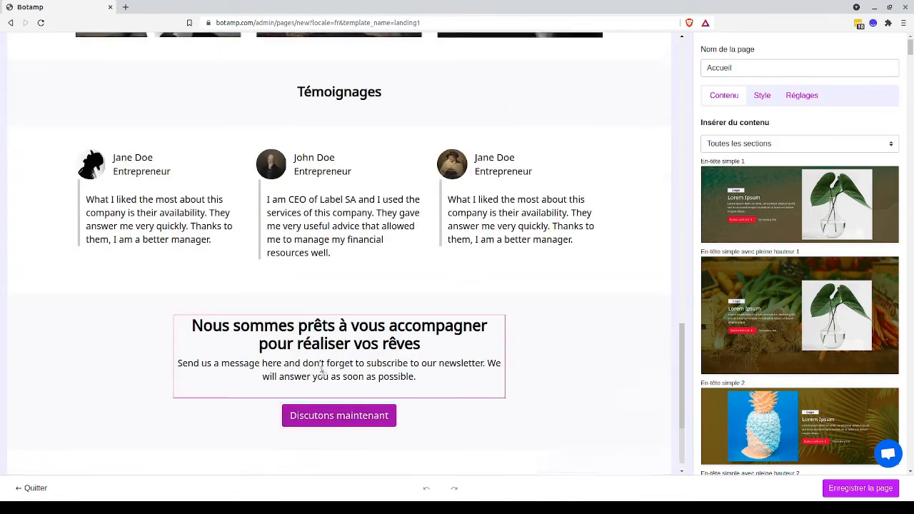
scroll(322, 371, "up", 4)
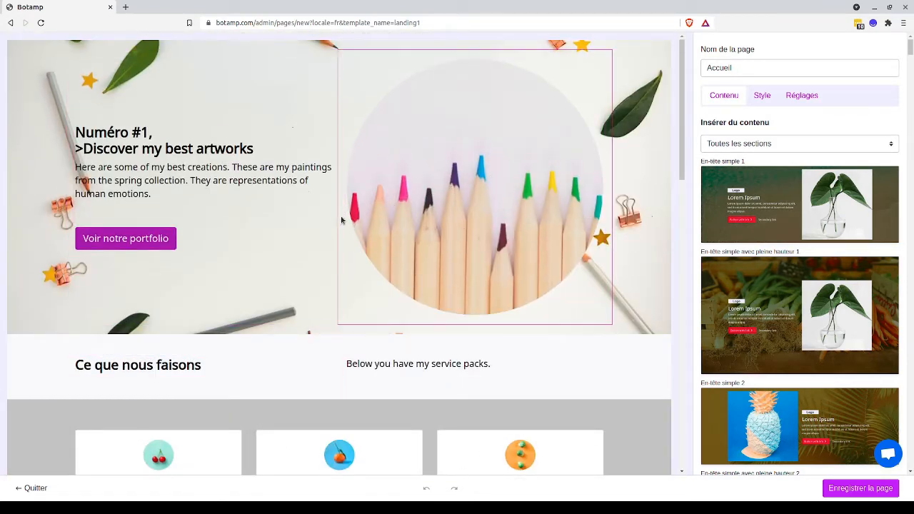
left_click(861, 488)
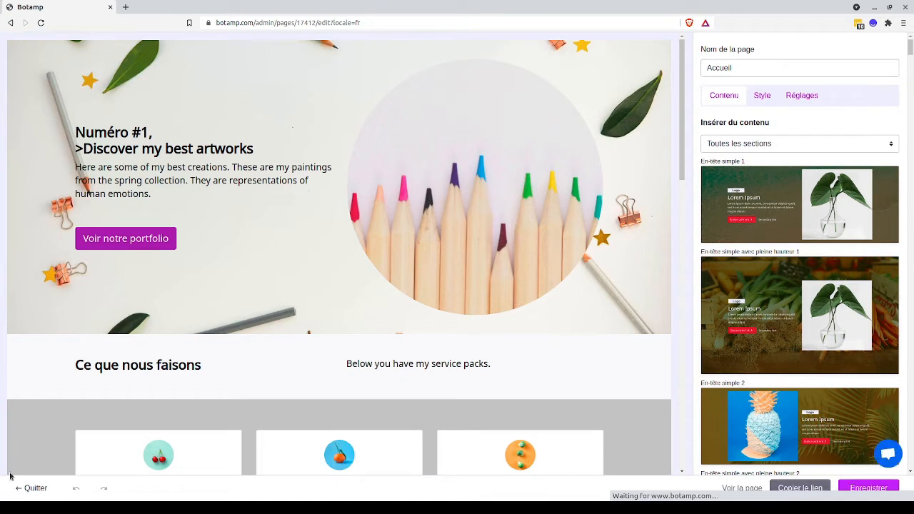
left_click(34, 489)
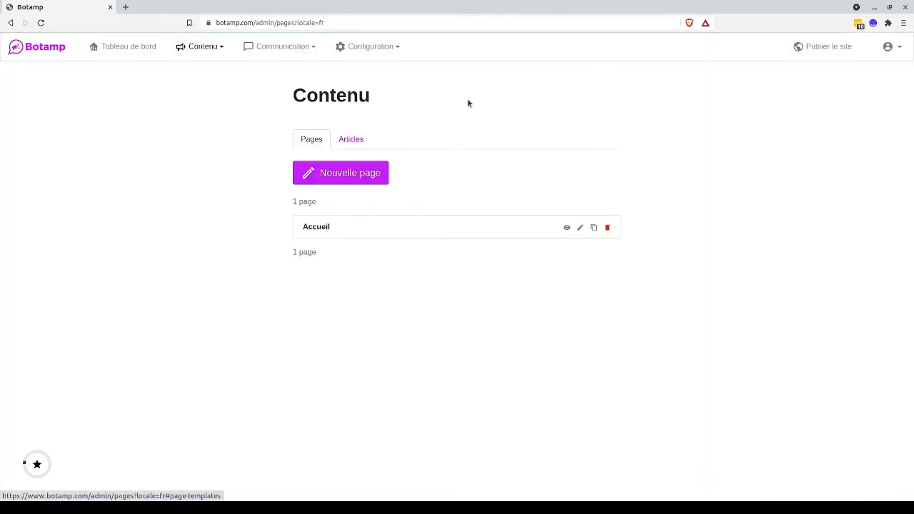
- Publish the site and visit it at its public address
left_click(835, 47)
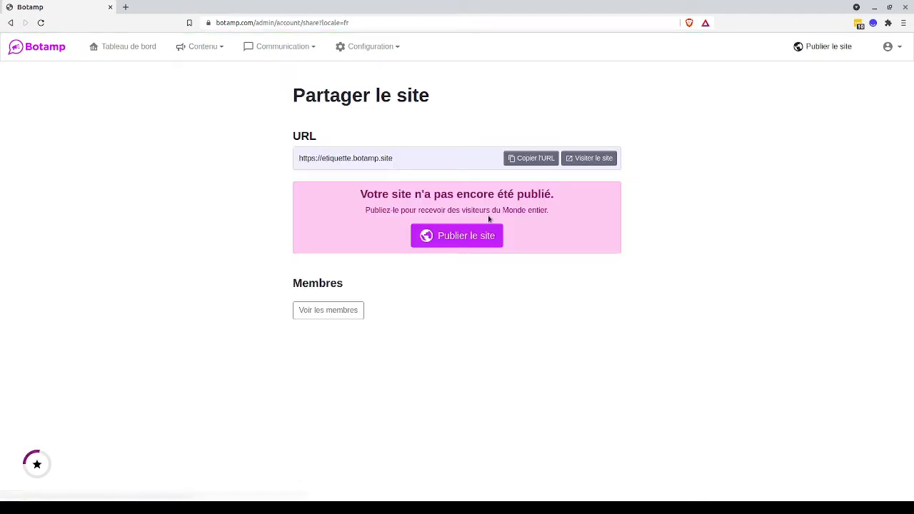
left_click(465, 235)
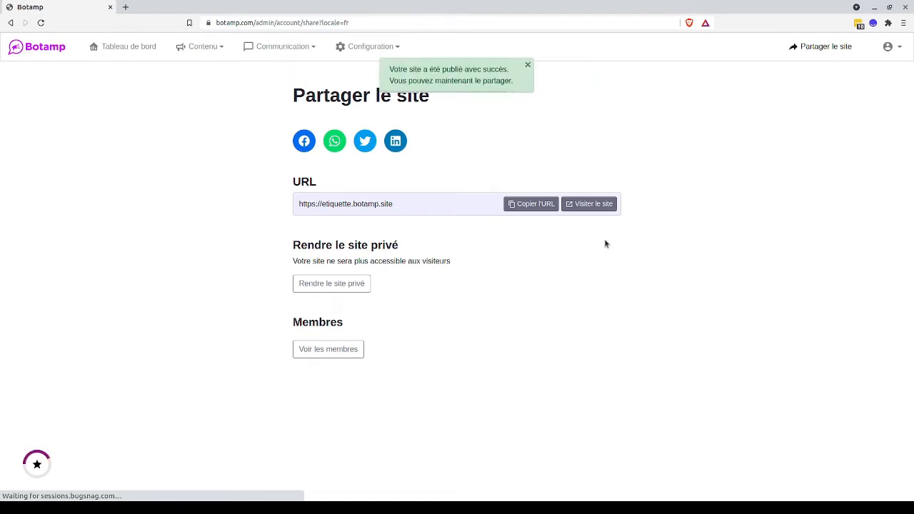
left_click(601, 207)
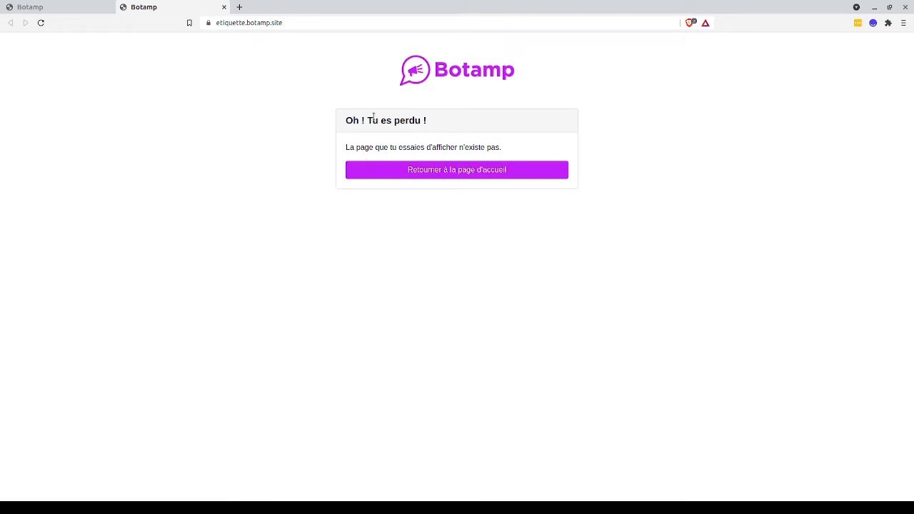
- Return to the site's page list, open the live view of the Accueil page and look through it
left_click(48, 12)
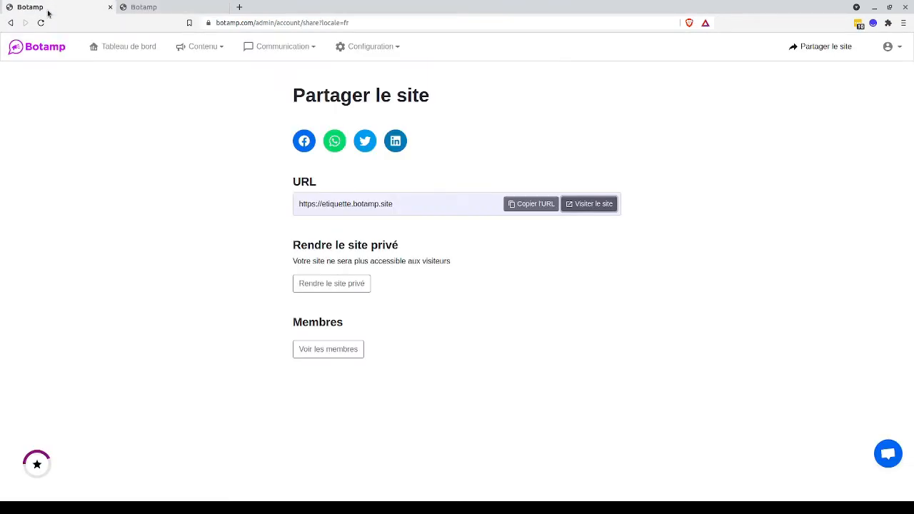
left_click(200, 46)
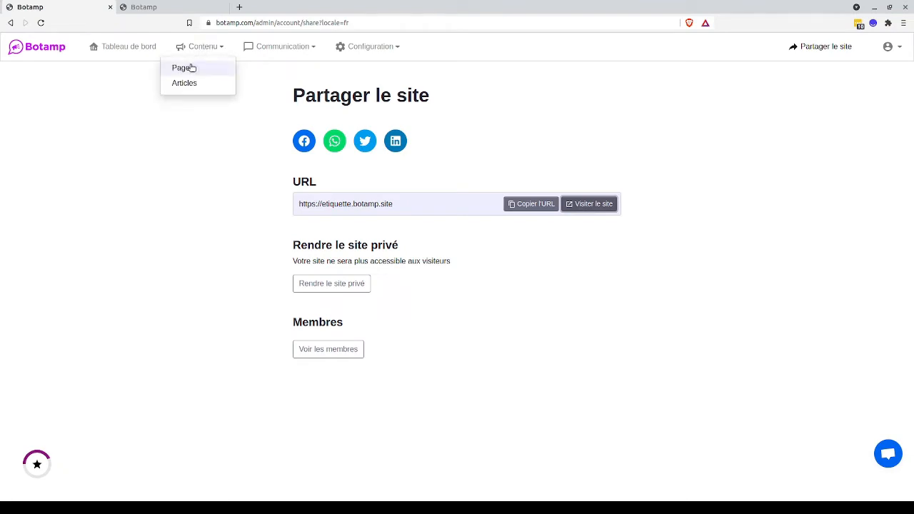
left_click(183, 67)
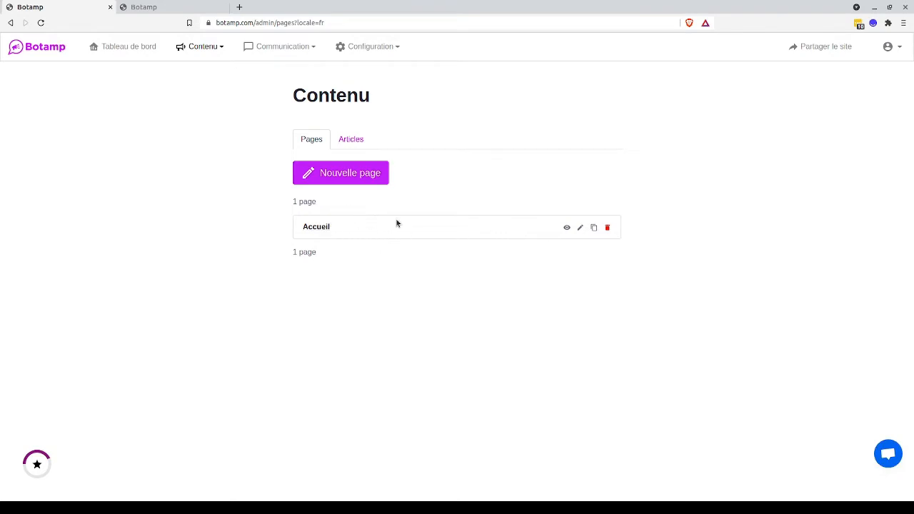
left_click(568, 228)
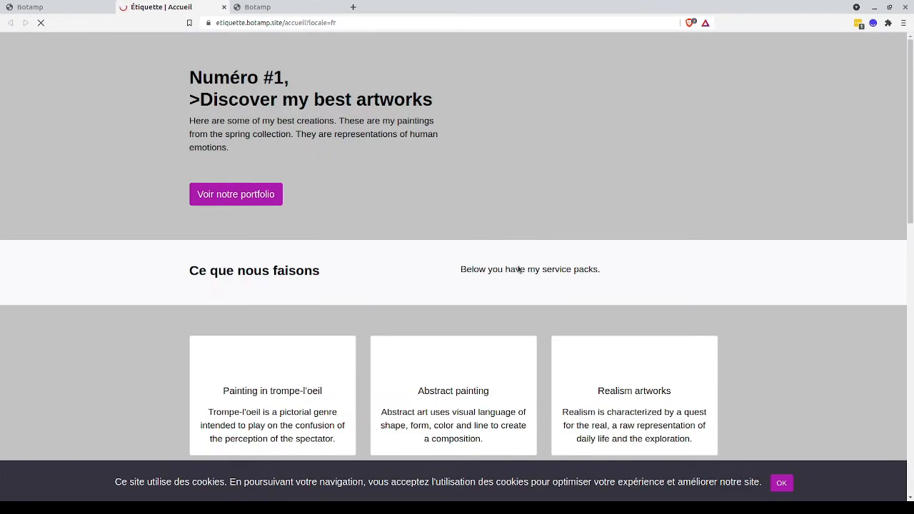
scroll(519, 269, "down", 10)
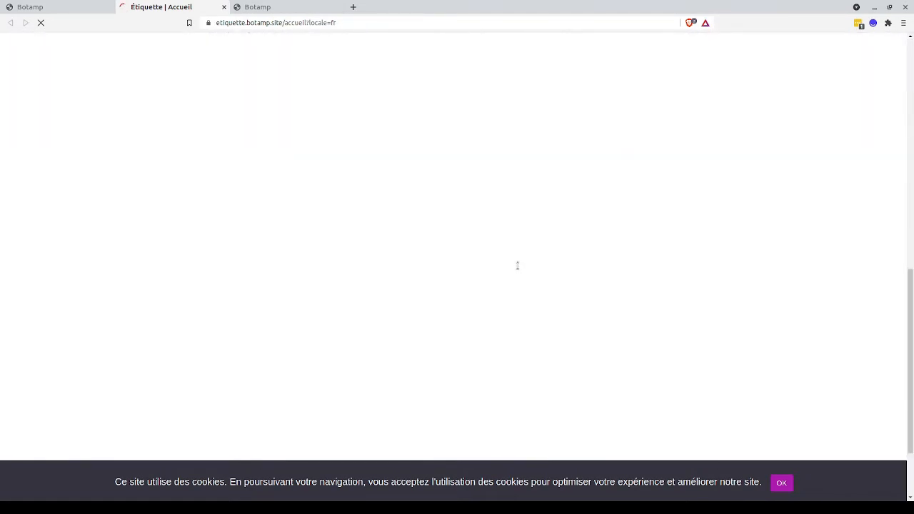
scroll(518, 266, "up", 10)
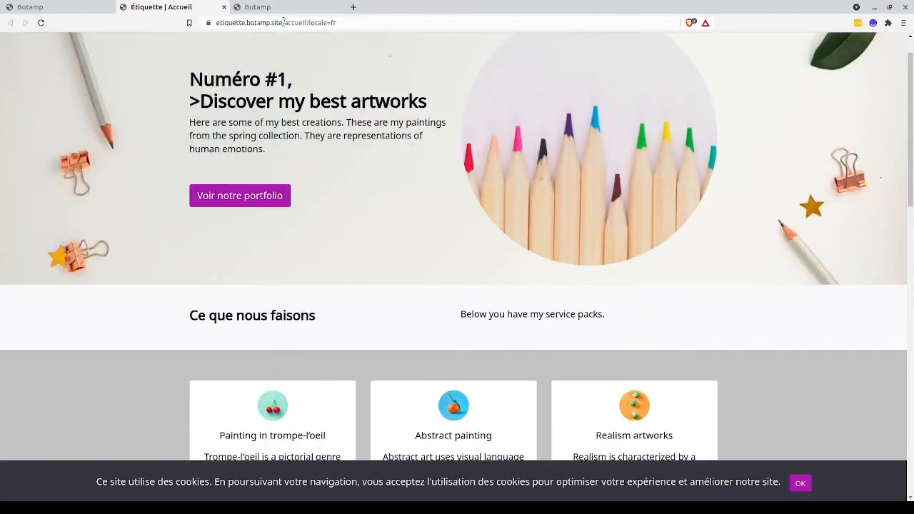
- Check the site's root address by removing "accueil?locale=fr" from the URL, and close the extra site tab
left_click_drag(285, 23, 422, 44)
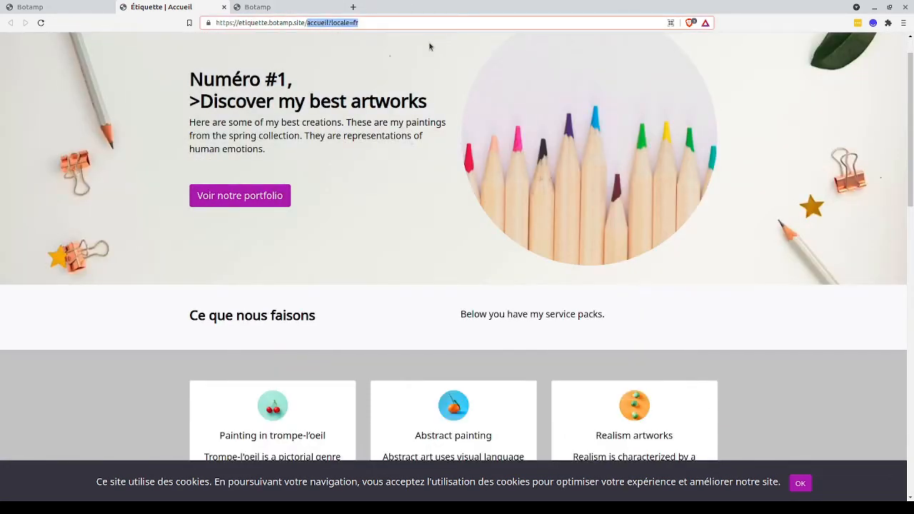
key("BackSpace")
key("Return")
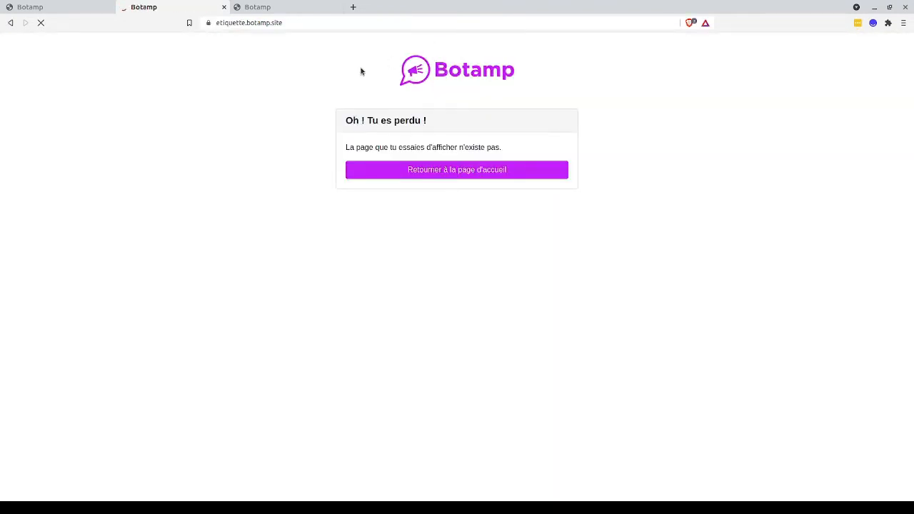
left_click(337, 9)
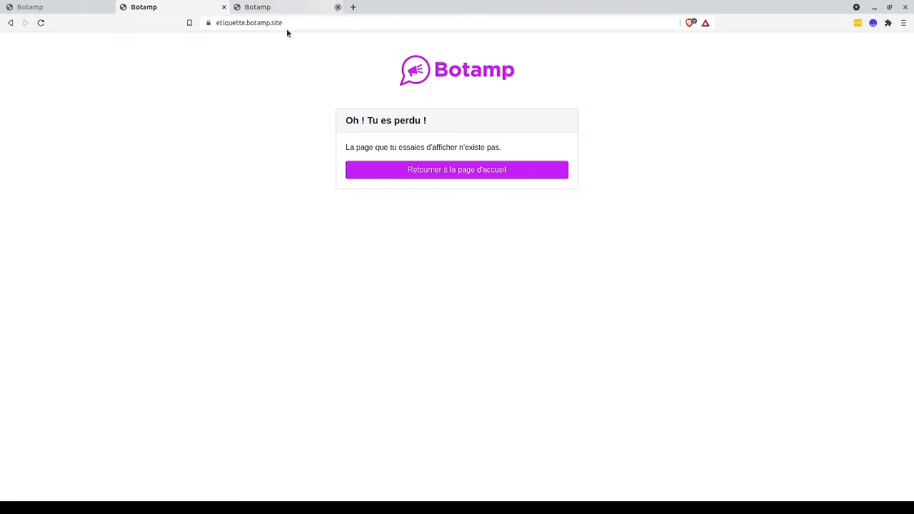
- Enable "Mettre cette page comme page d'accueil" for the Accueil page and save the page
left_click(57, 13)
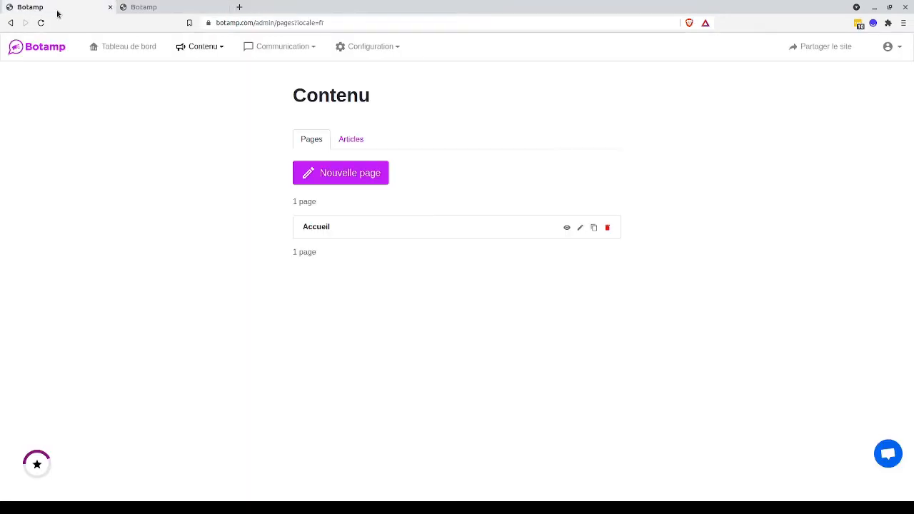
left_click(313, 227)
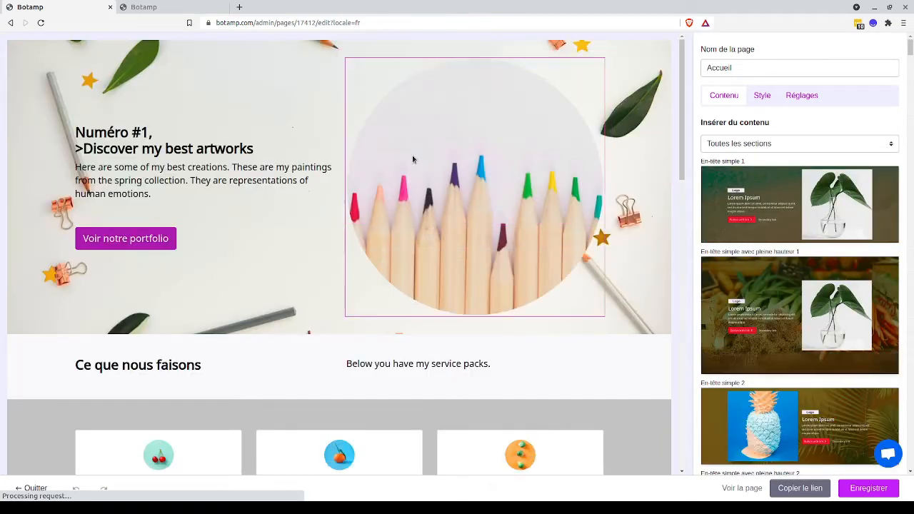
left_click(803, 96)
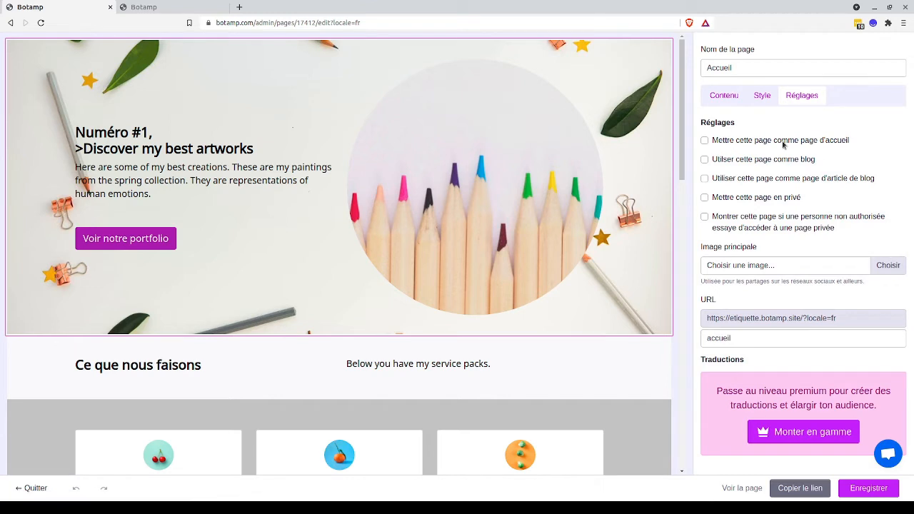
left_click(705, 141)
left_click(868, 488)
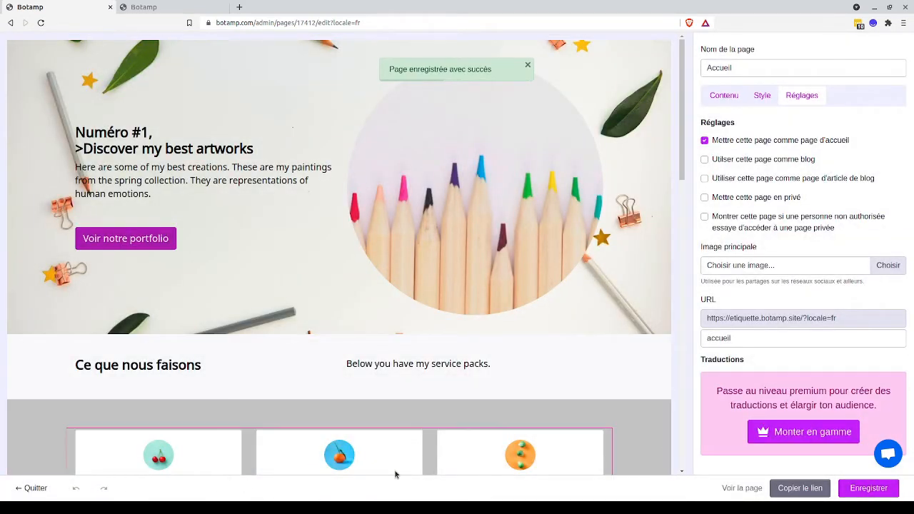
- Open the live view of the Accueil page and load the site's root address by removing "/?locale=fr" from the URL
left_click(740, 488)
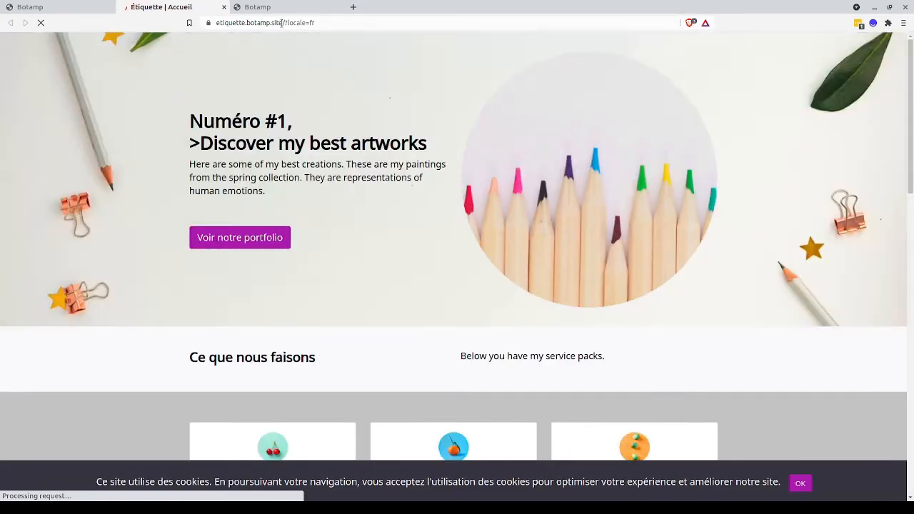
left_click_drag(283, 23, 368, 26)
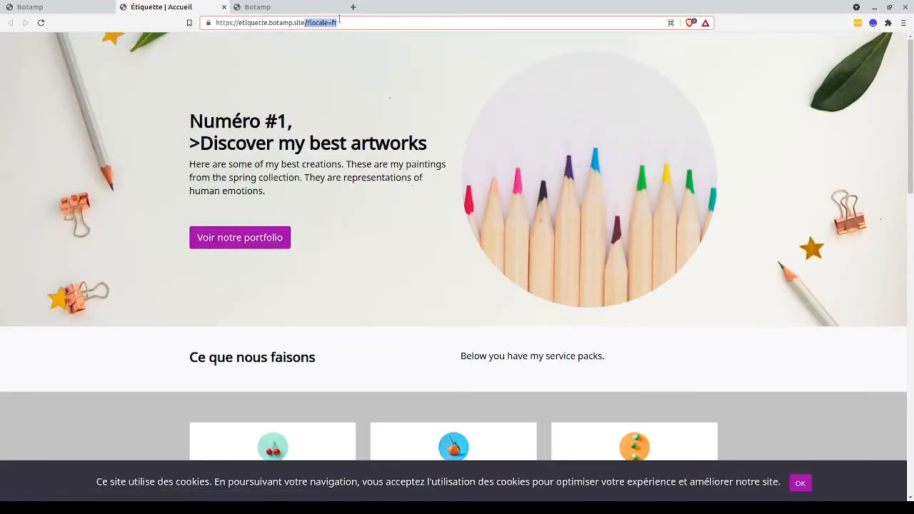
left_click(339, 22)
left_click_drag(358, 24, 306, 22)
key("BackSpace")
key("BackSpace")
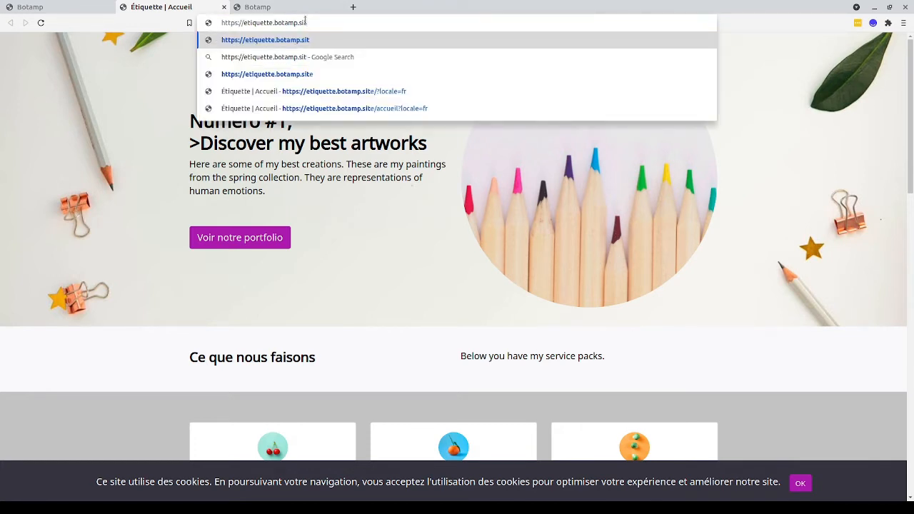
type("e")
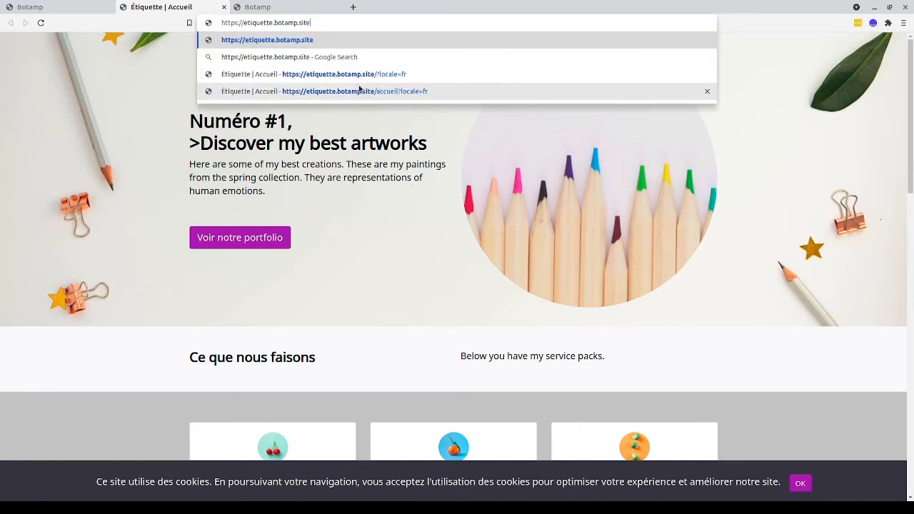
key("Return")
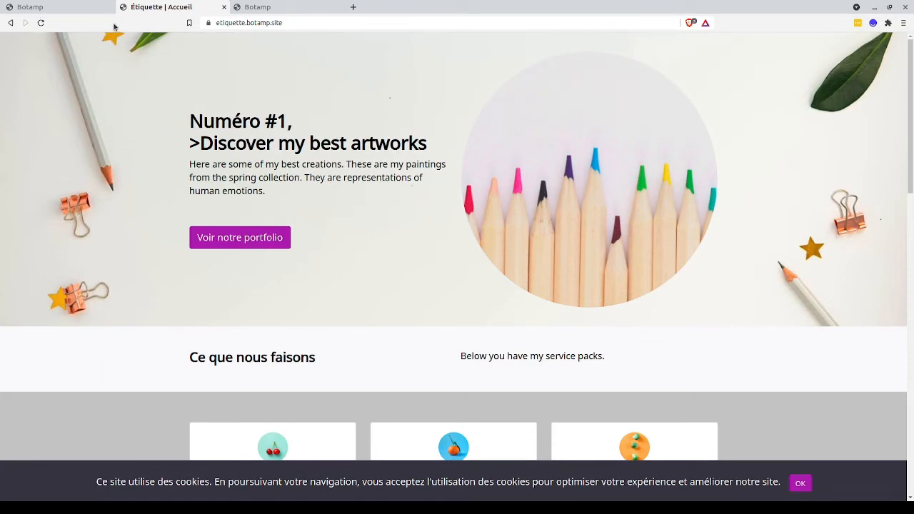
- Leave the Accueil page editor and load etiquette.botamp.site again in the other site tab
left_click(57, 7)
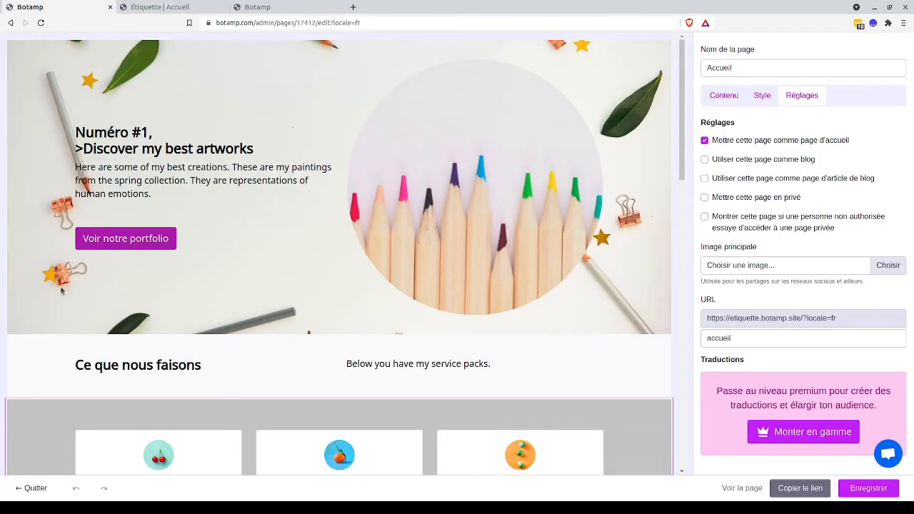
left_click(36, 489)
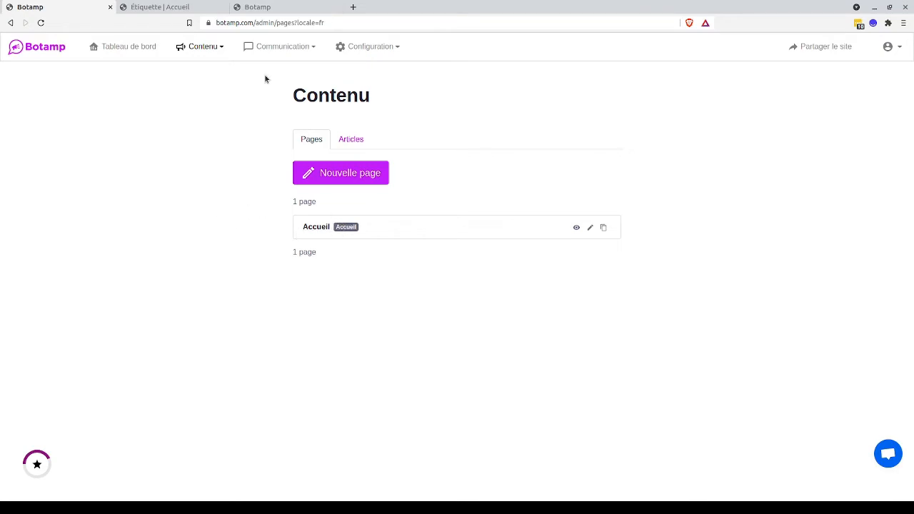
left_click(258, 8)
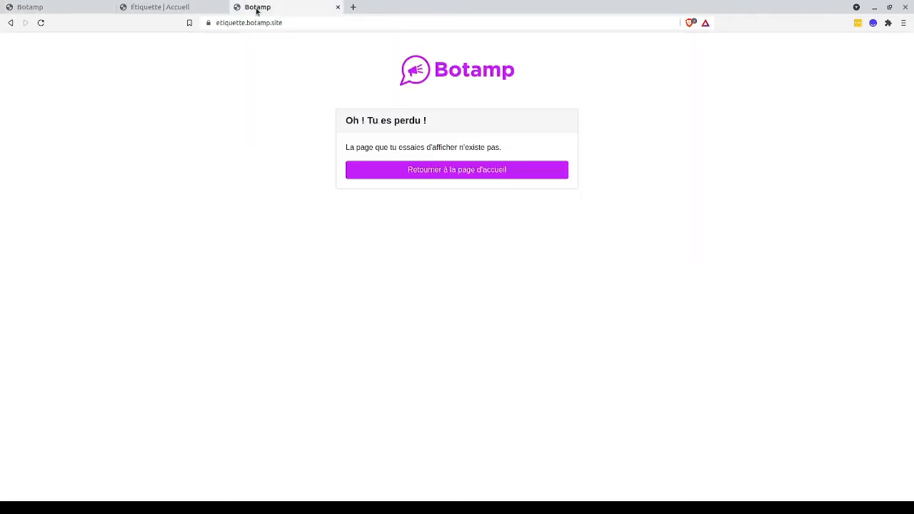
left_click(284, 22)
key("Return")
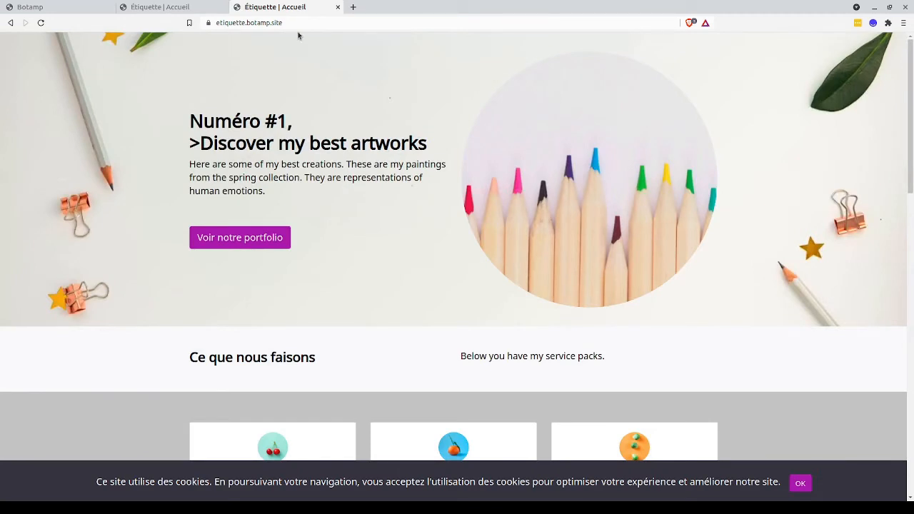
- Check the Accueil page's own address by appending "/accueil" to the site's root URL
left_click(333, 23)
left_click(334, 24)
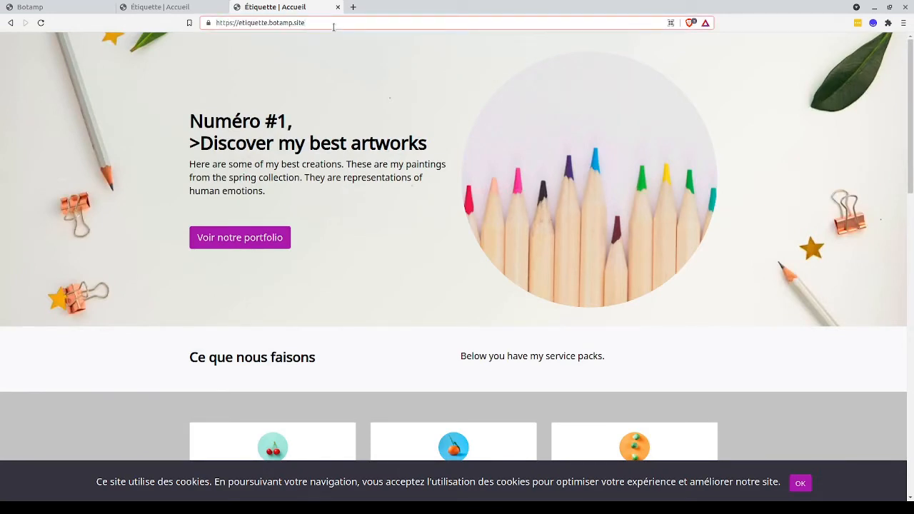
type("/accueil")
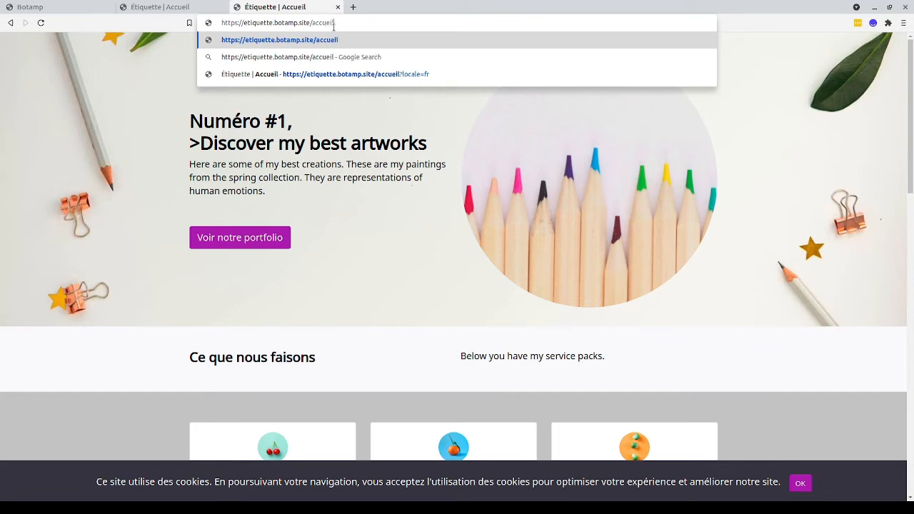
key("Return")
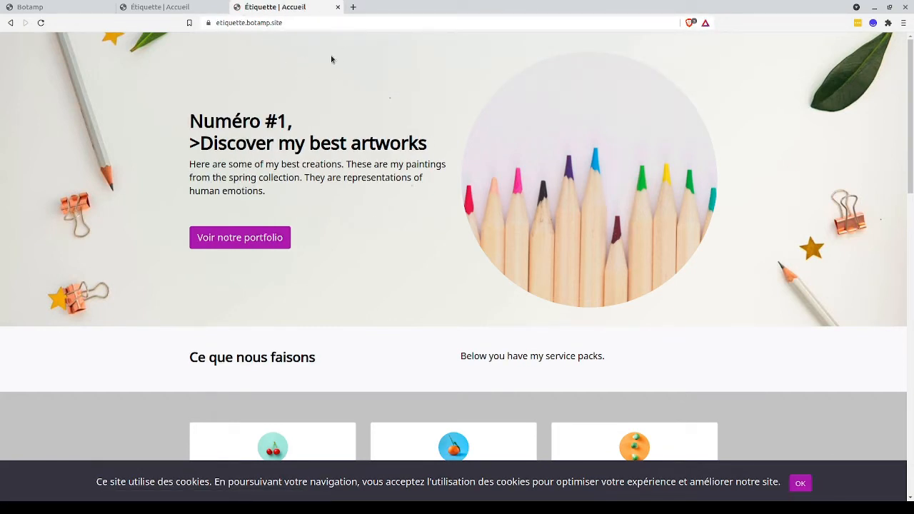
- Return to the site's content administration, look at the list of articles and go back to the page list
left_click(84, 9)
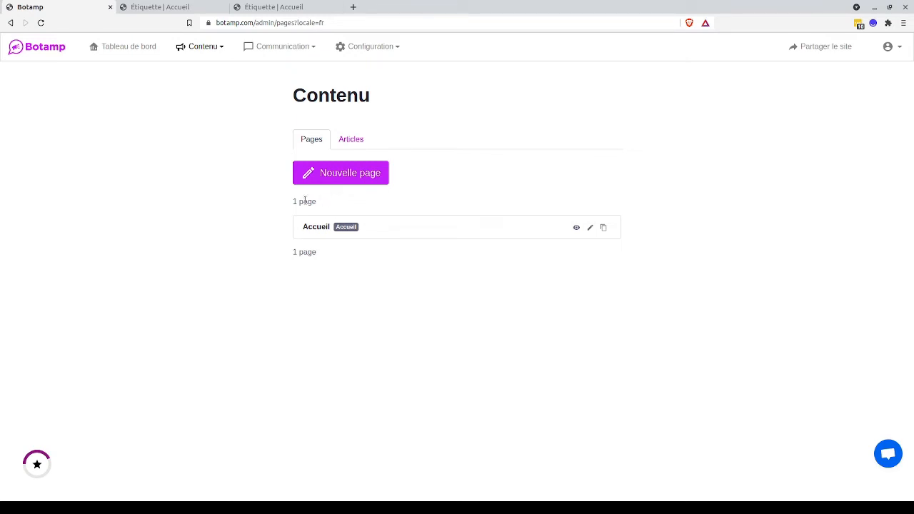
left_click(350, 139)
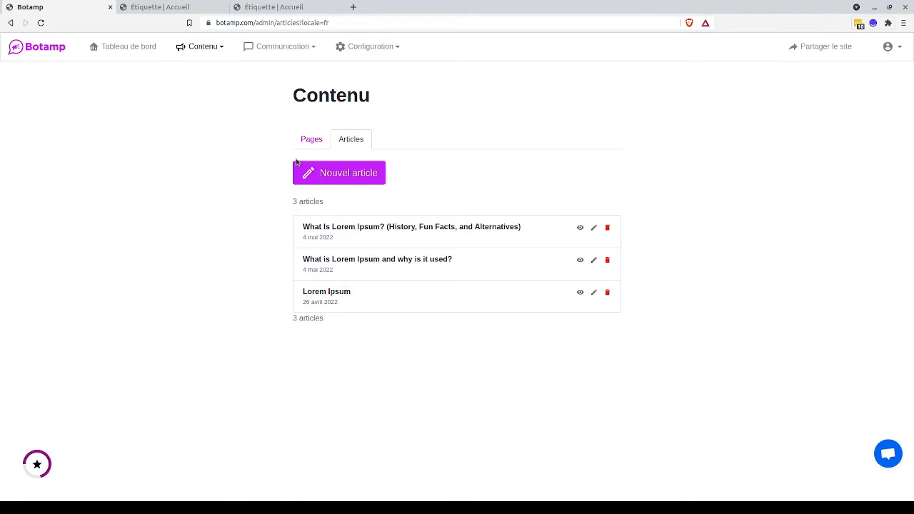
left_click(312, 142)
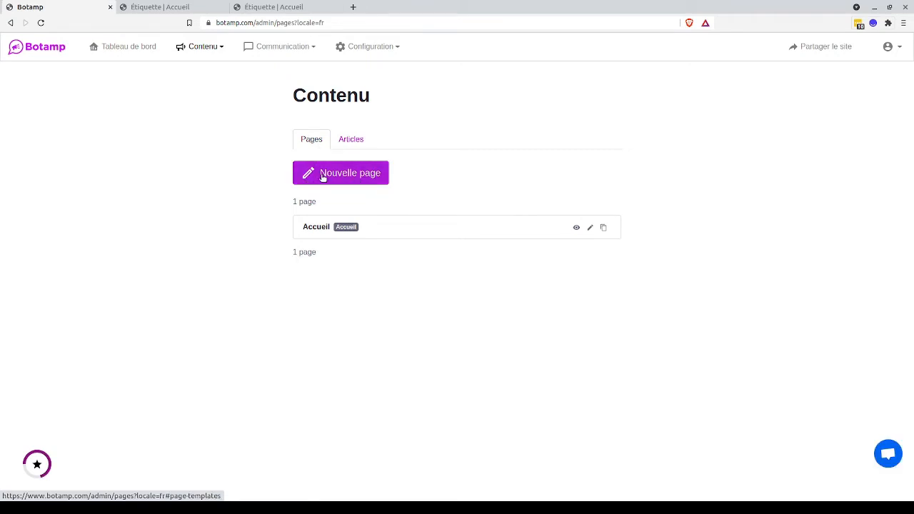
- Create a new page from the empty template and insert the "Articles récents" section from the Blog category
left_click(323, 176)
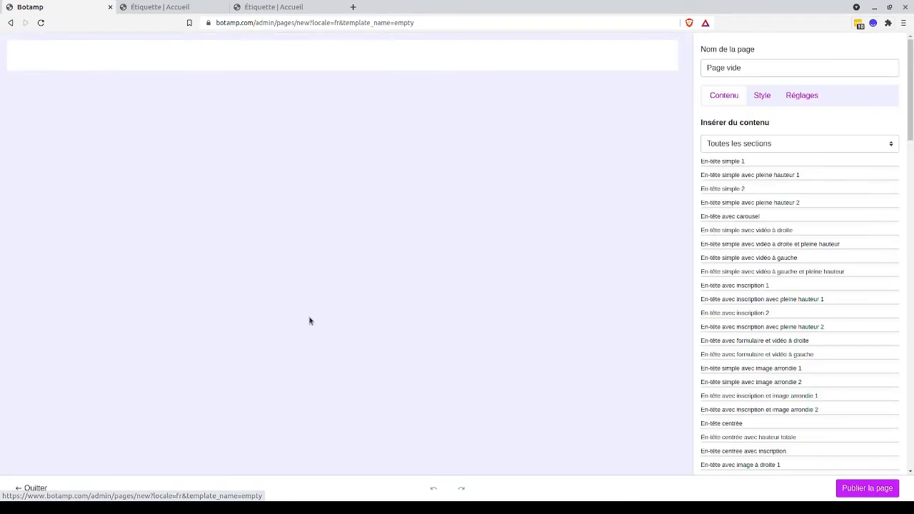
left_click(754, 146)
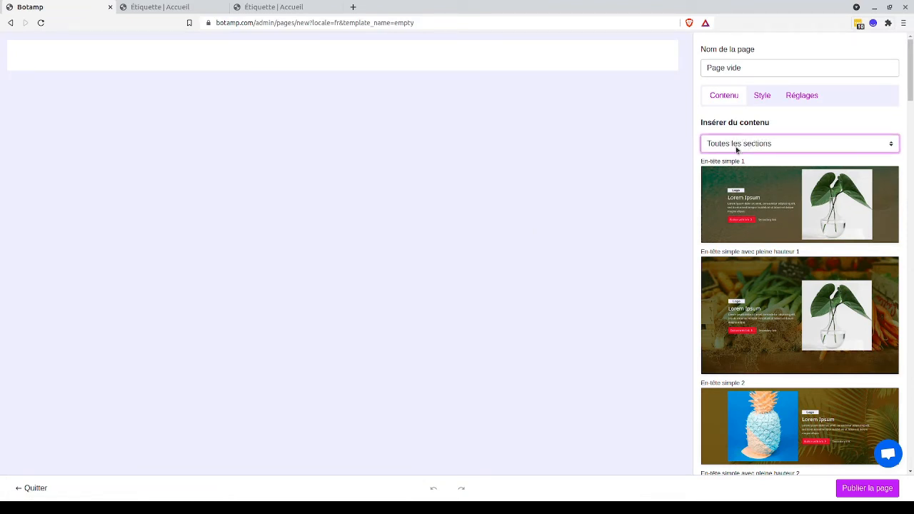
left_click(727, 266)
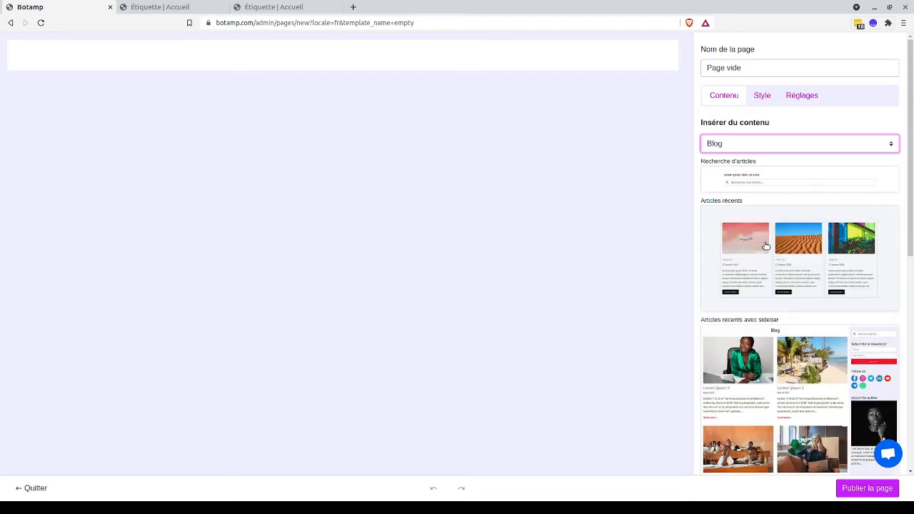
left_click(765, 245)
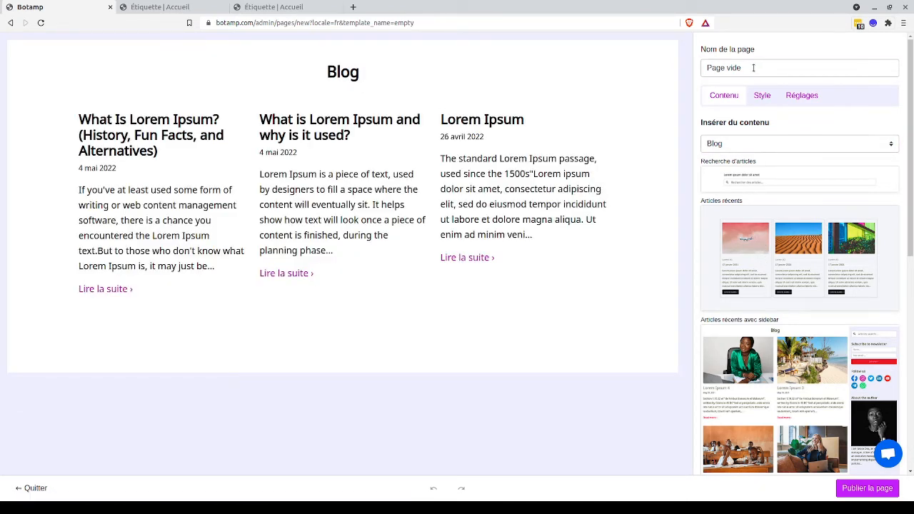
- Name the new page "Articles" and publish it
left_click_drag(754, 68, 694, 66)
type("Articles")
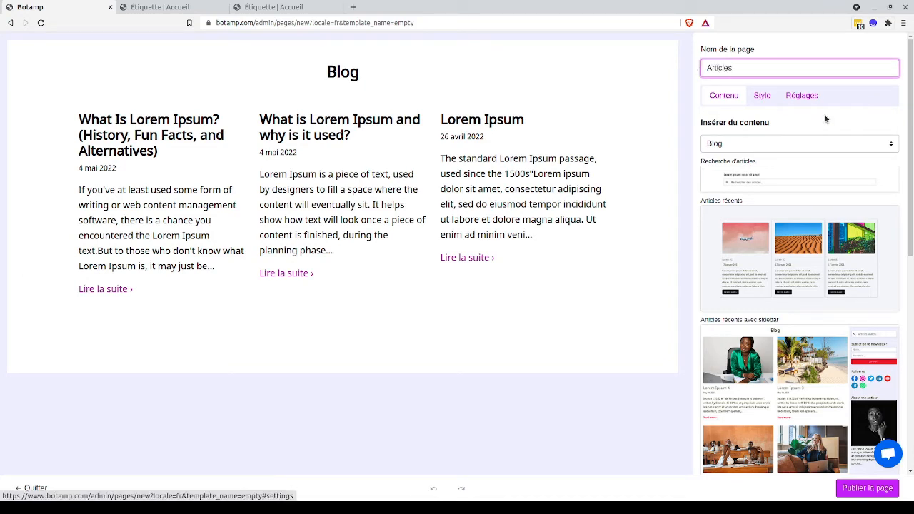
left_click(853, 489)
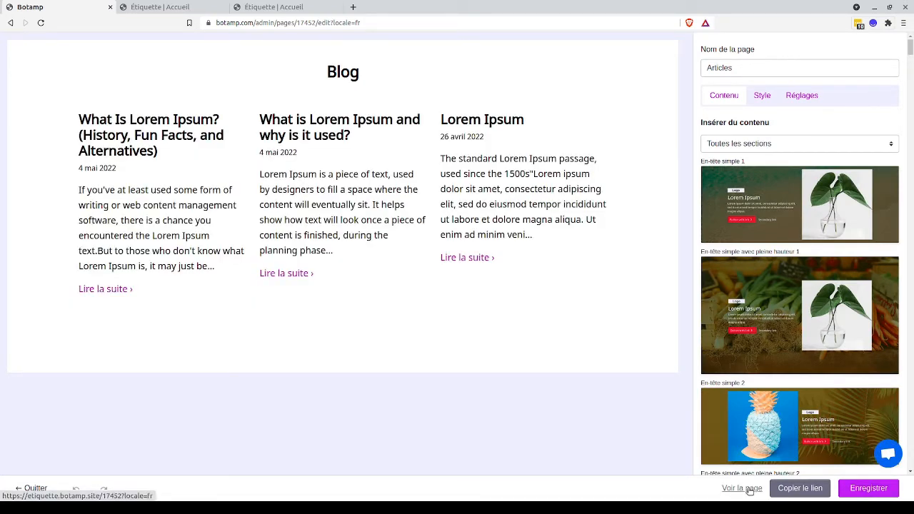
- Open the live view of the Articles page and close the two Accueil tabs
left_click(743, 488)
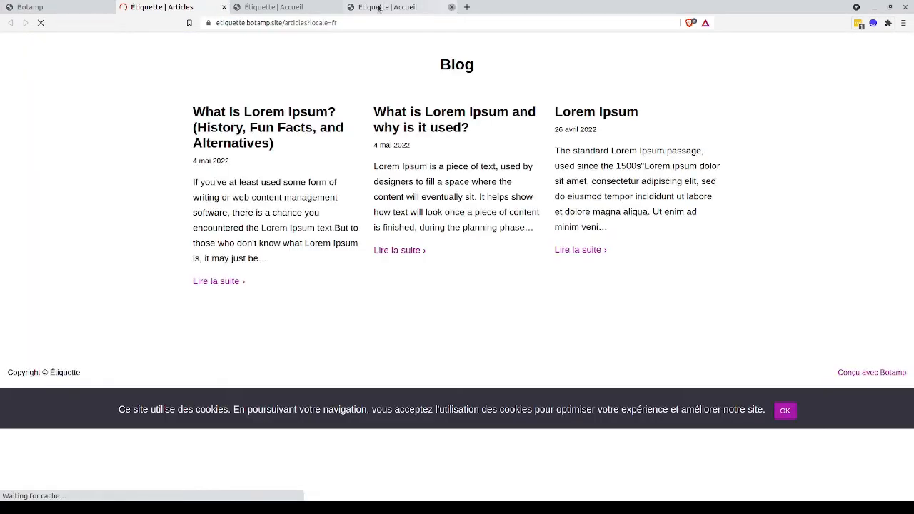
left_click(338, 7)
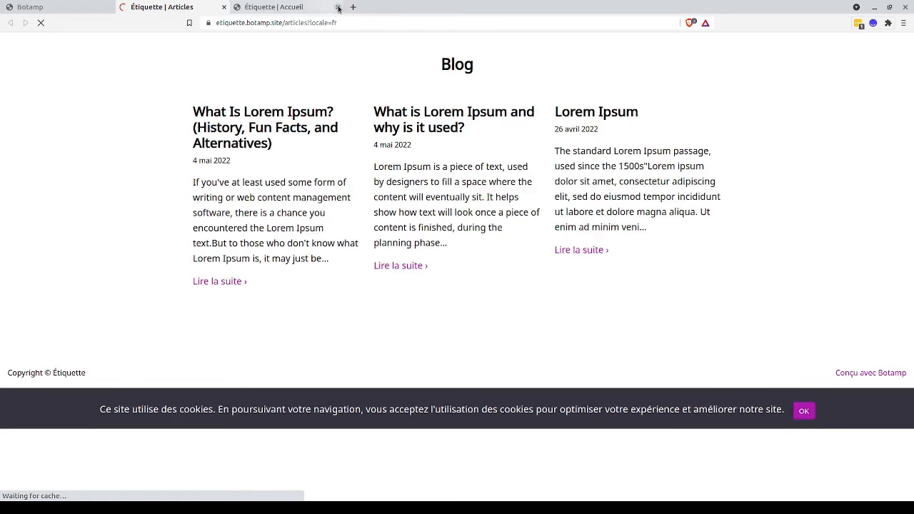
left_click(338, 7)
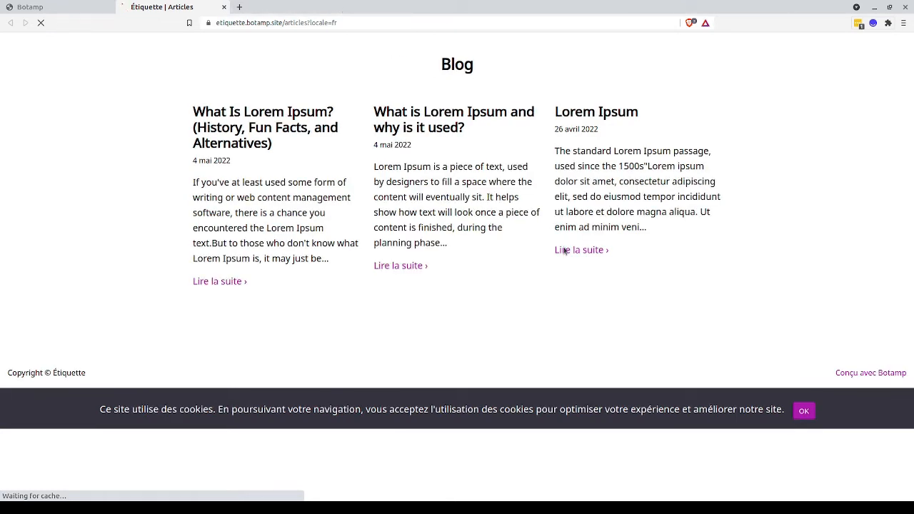
- Accept the cookie notice, then open the article "What Is Lorem Ipsum? (History, Fun Facts, and Alternatives)" and return to the Articles page
left_click(805, 412)
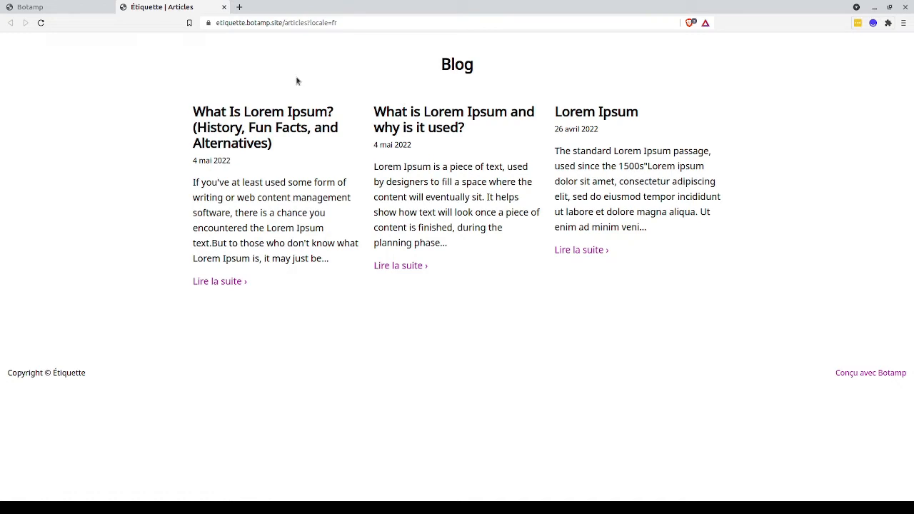
left_click(277, 124)
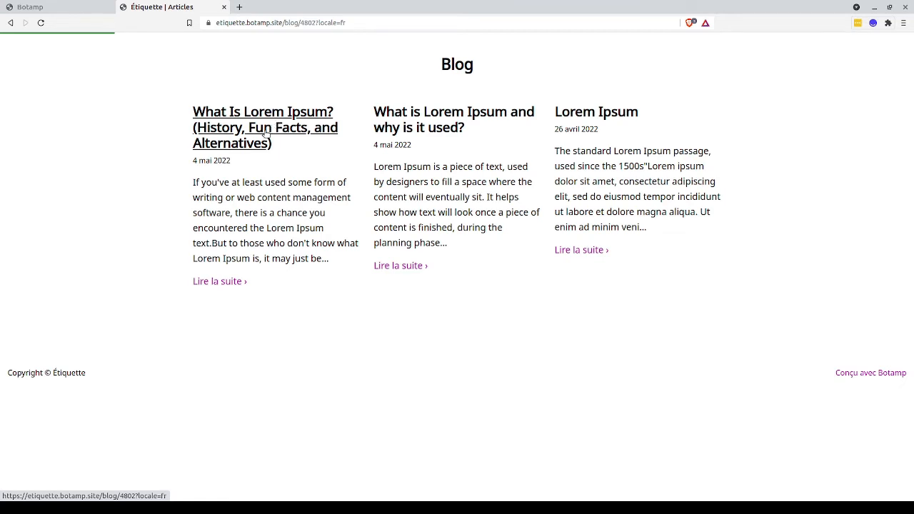
left_click(10, 22)
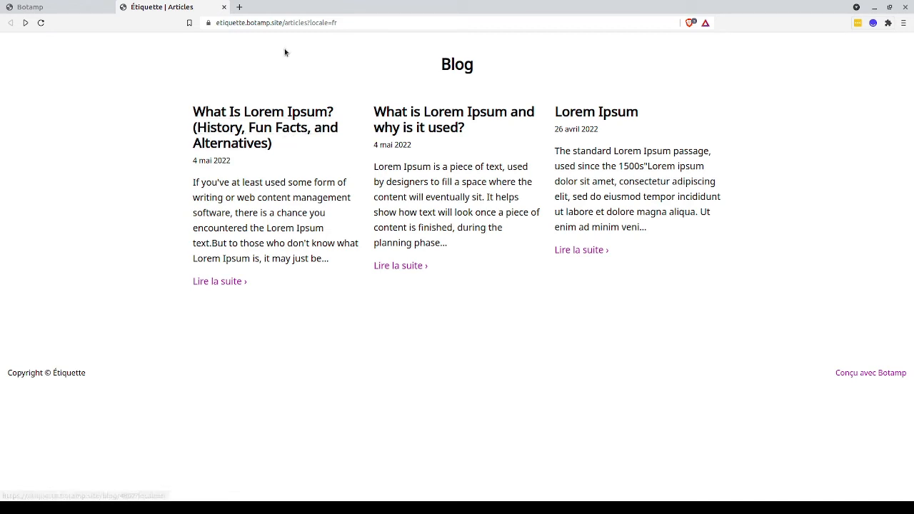
- Check the site's blog address by replacing "articles" with "blog" in the URL
double_click(296, 22)
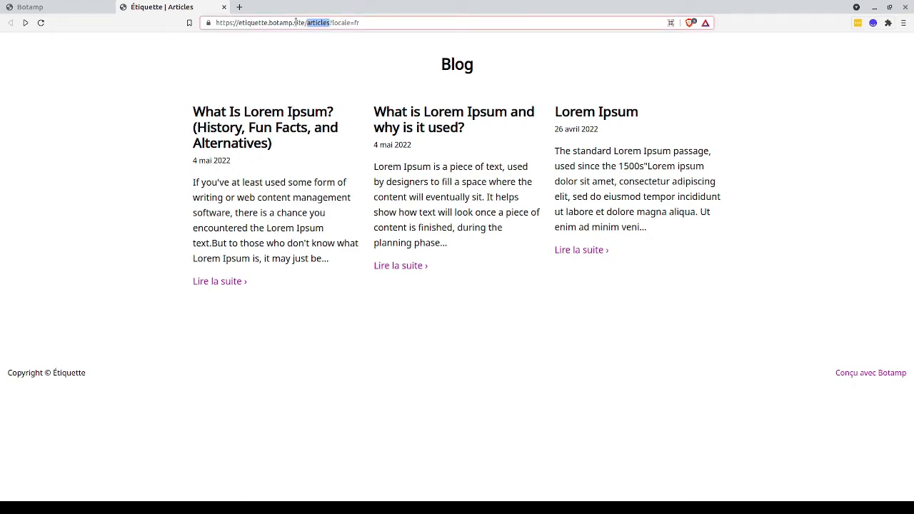
type("blog")
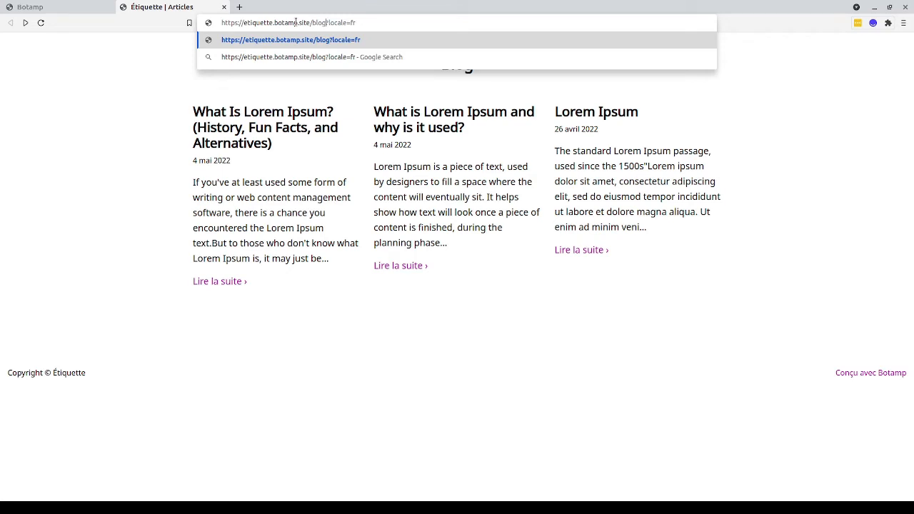
key("Return")
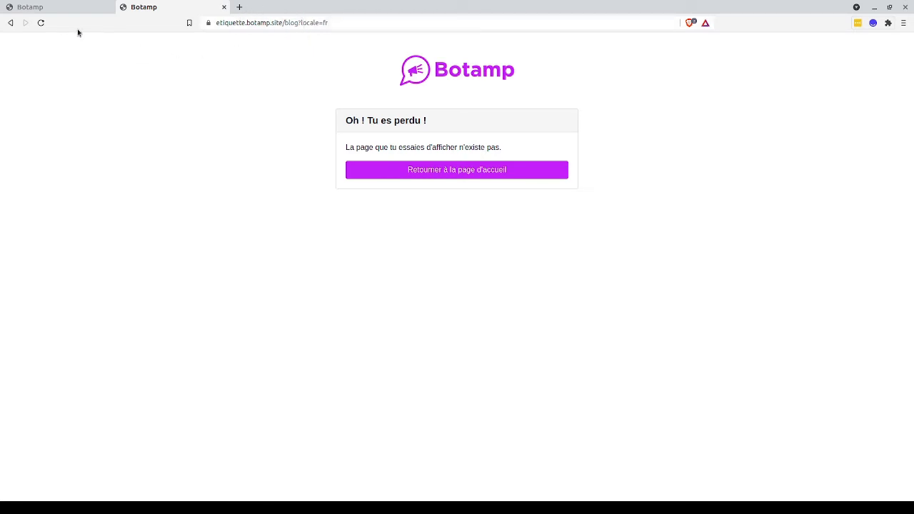
- Enable "Utiliser cette page comme blog" for the Articles page and save the page
left_click(55, 7)
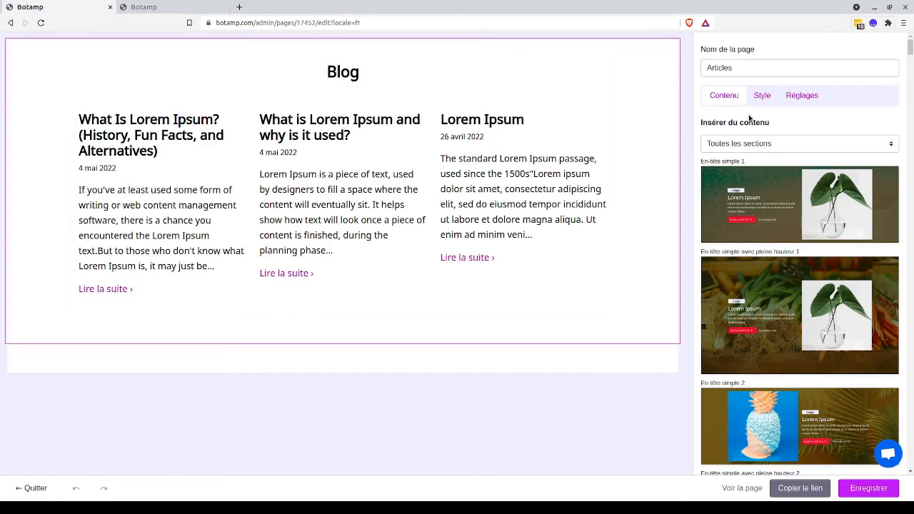
left_click(803, 96)
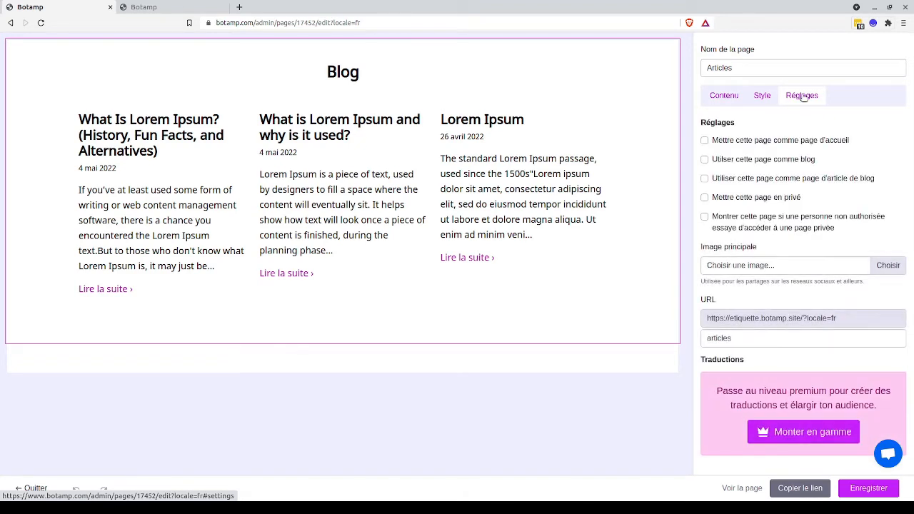
left_click(748, 162)
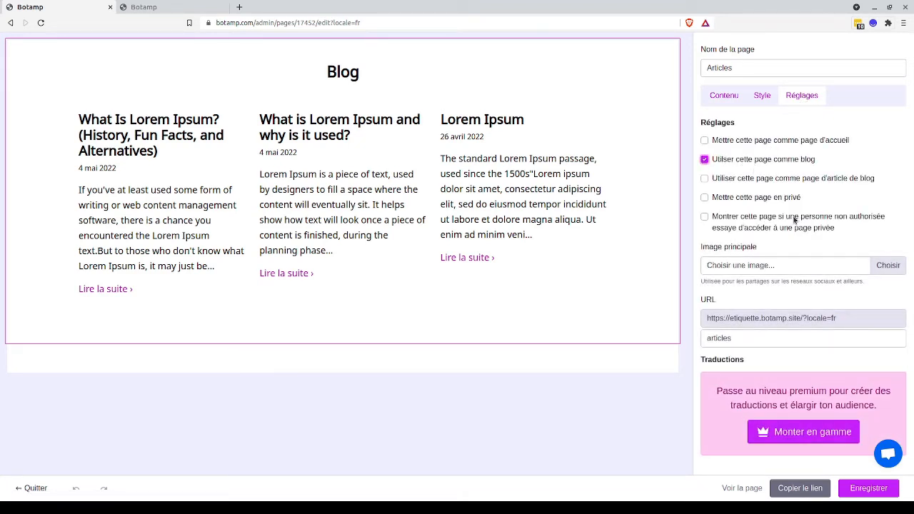
left_click(854, 489)
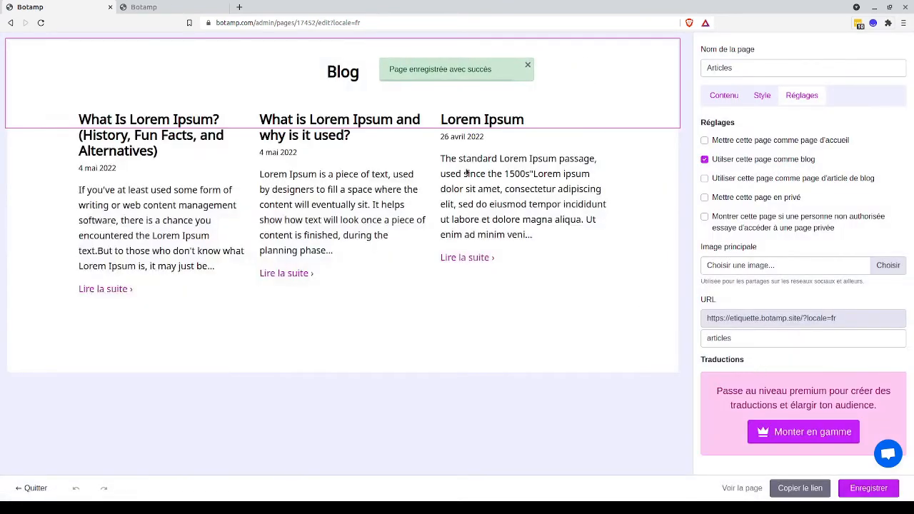
- Reload the site's blog address, compare it with the live view of the Articles page, and return to the page editor
left_click(169, 7)
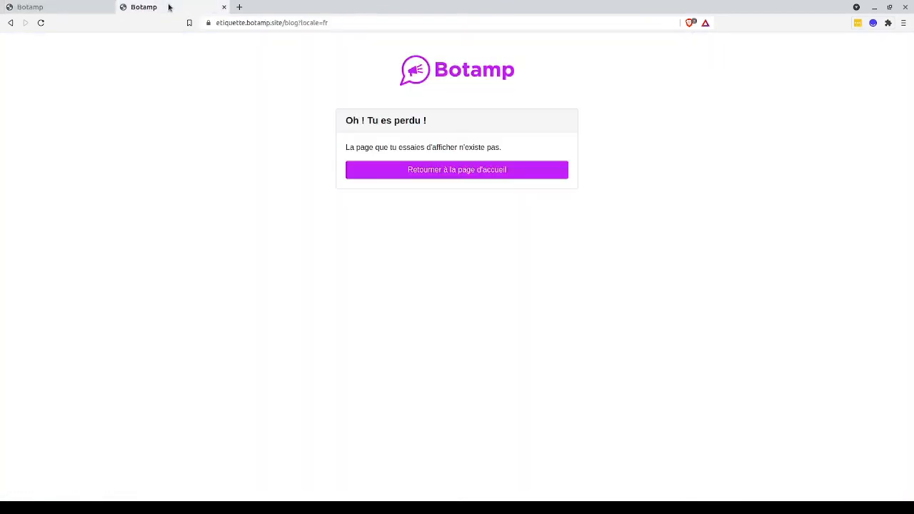
left_click(41, 23)
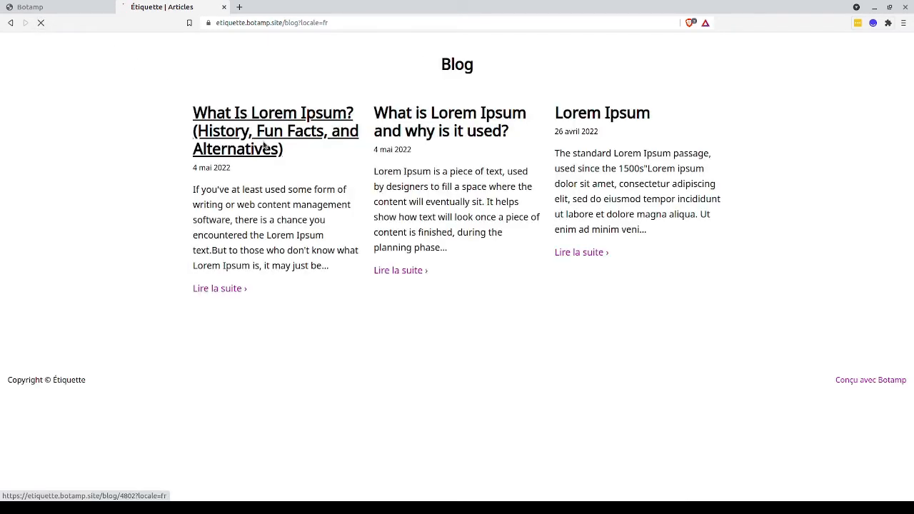
left_click(92, 7)
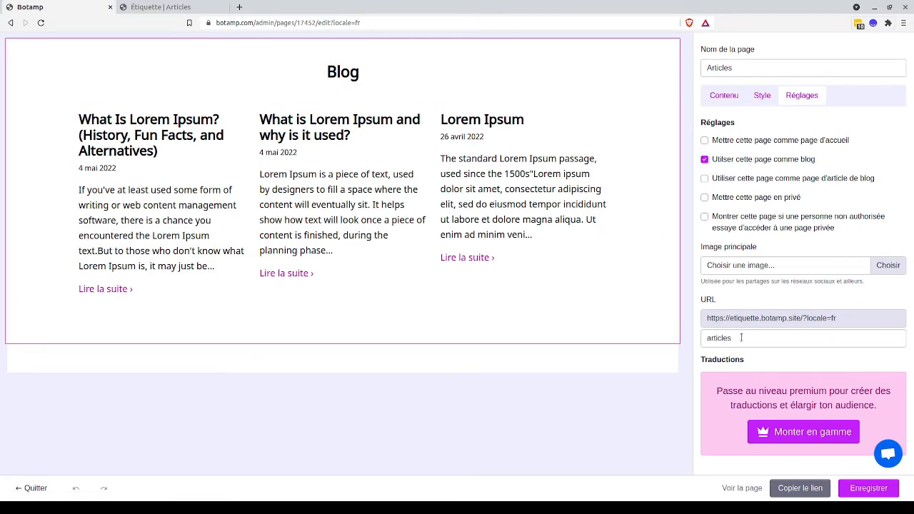
left_click(736, 488)
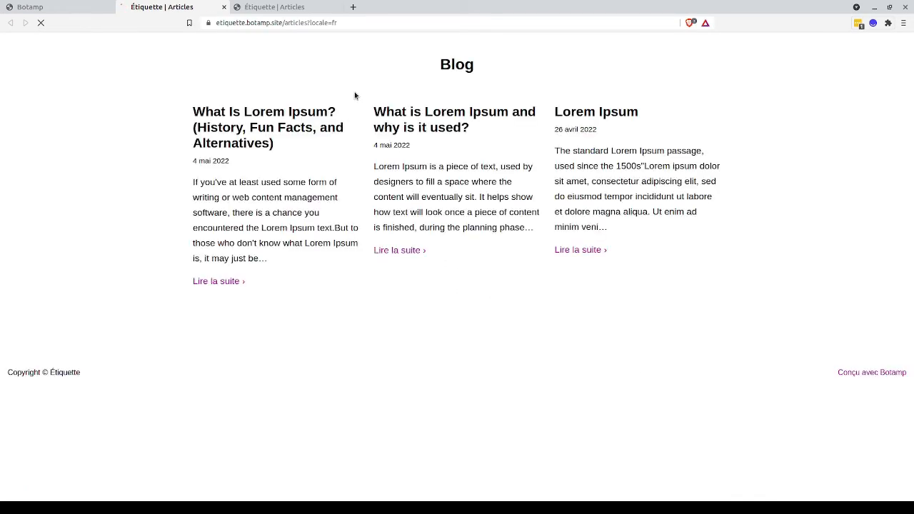
left_click(224, 7)
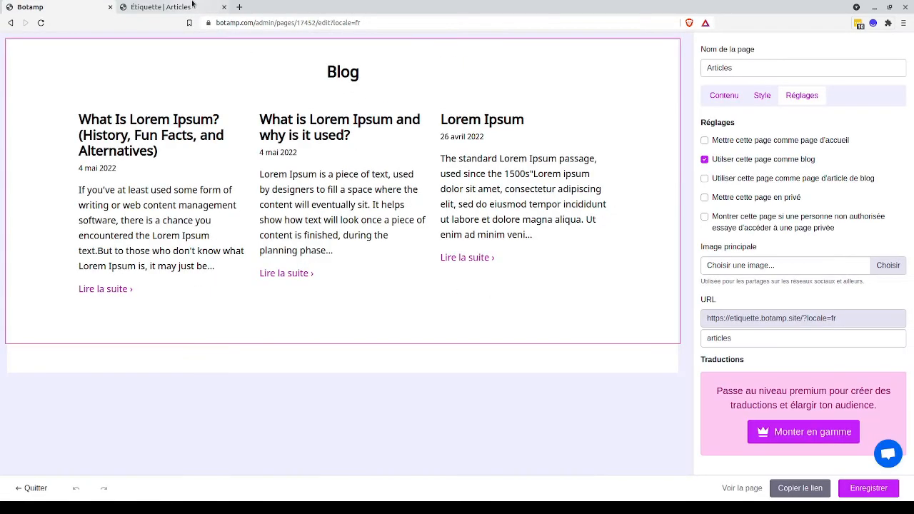
left_click(190, 6)
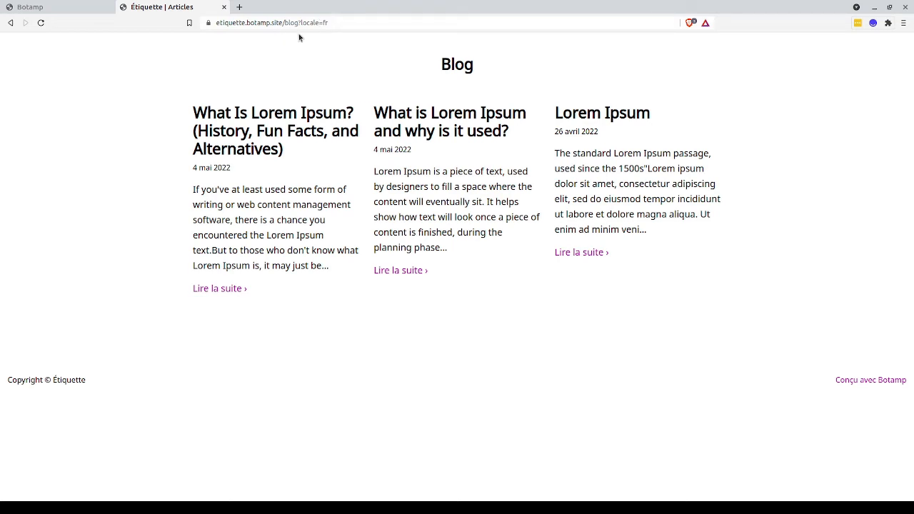
left_click(83, 7)
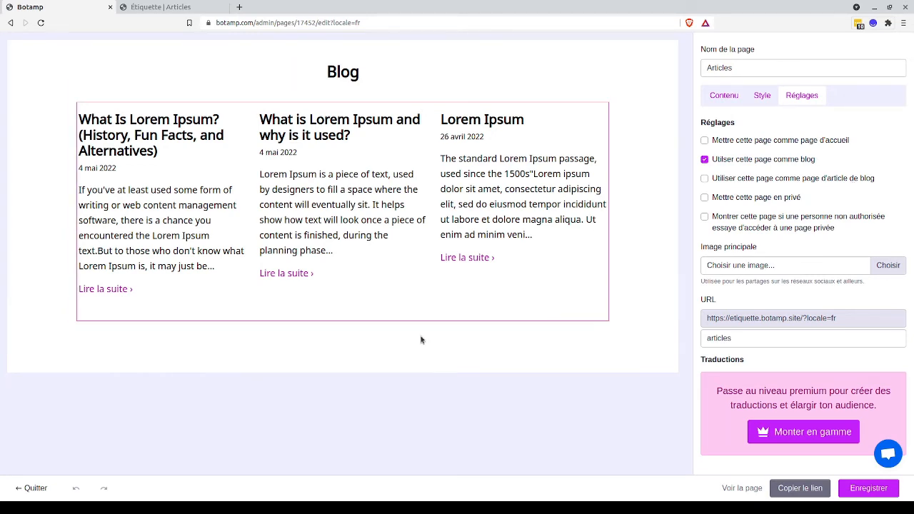
- Leave the Articles page and create a new page from "Page vide" with the "Article de blog" section from the Blog category
left_click(36, 488)
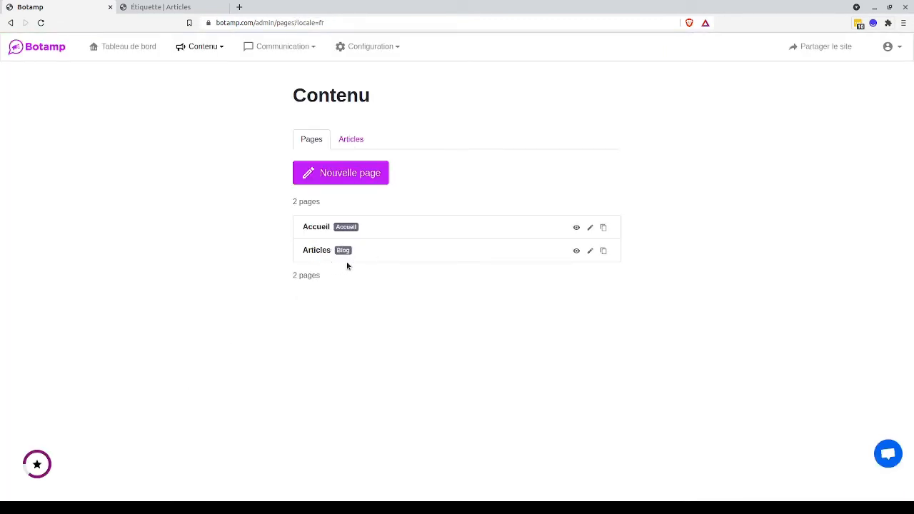
left_click(339, 173)
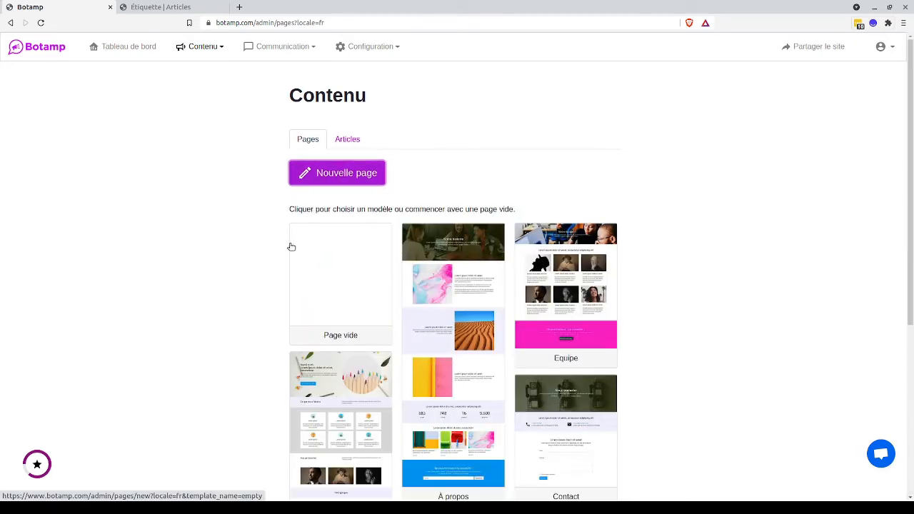
left_click(343, 273)
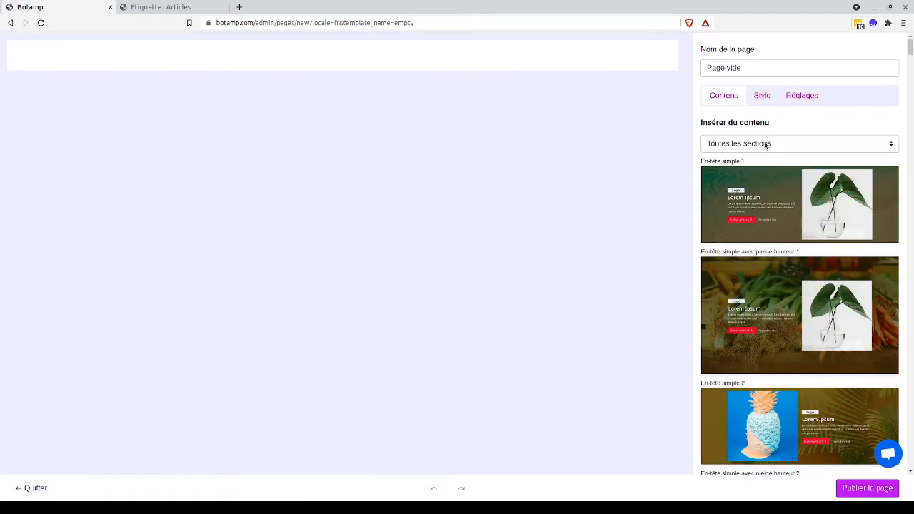
left_click(765, 144)
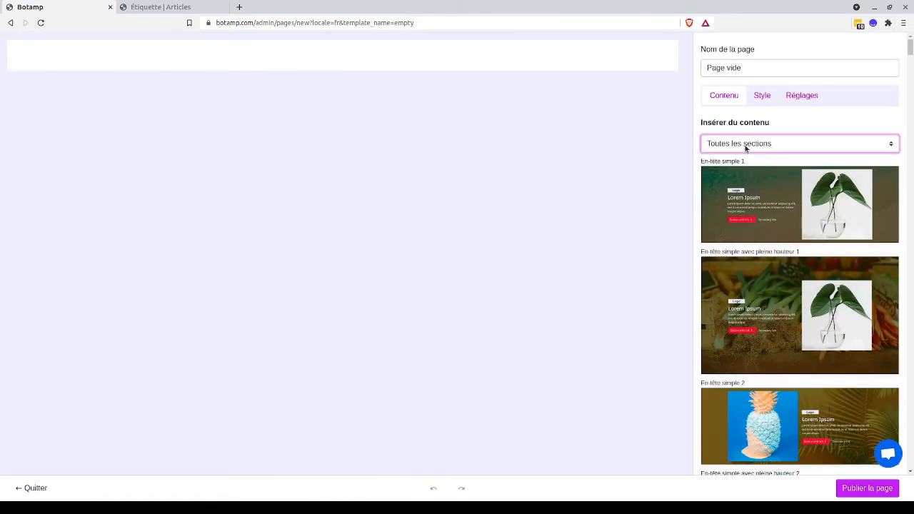
left_click(710, 262)
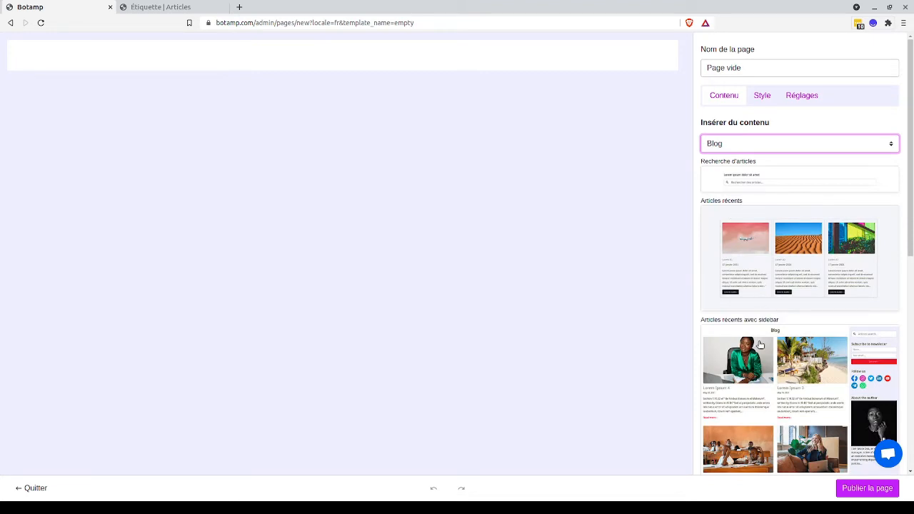
scroll(761, 345, "down", 5)
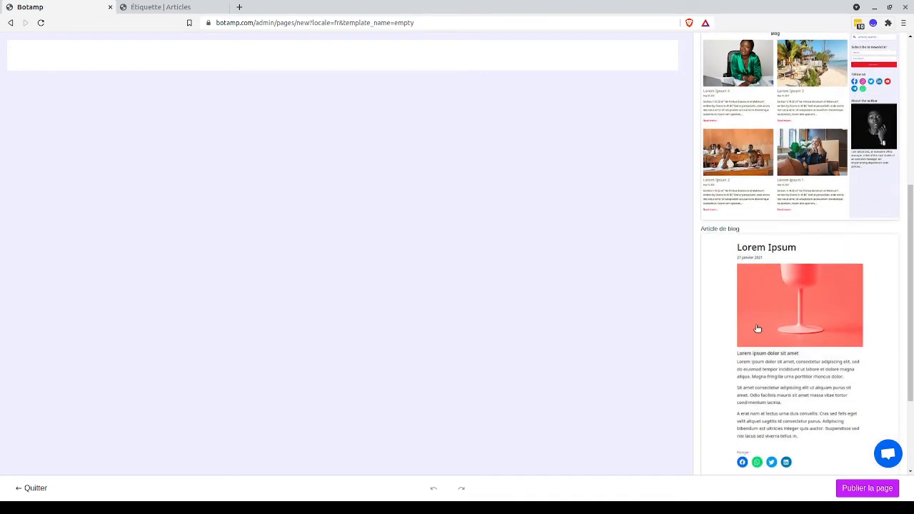
left_click(760, 293)
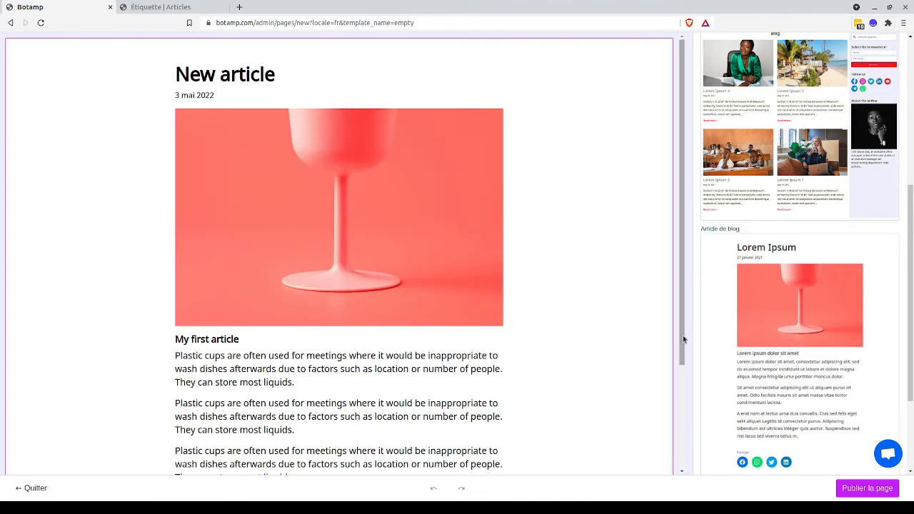
- Check the article "What Is Lorem Ipsum? (History, Fun Facts, and Alternatives)" from the live blog, and return to the page editor
left_click(151, 8)
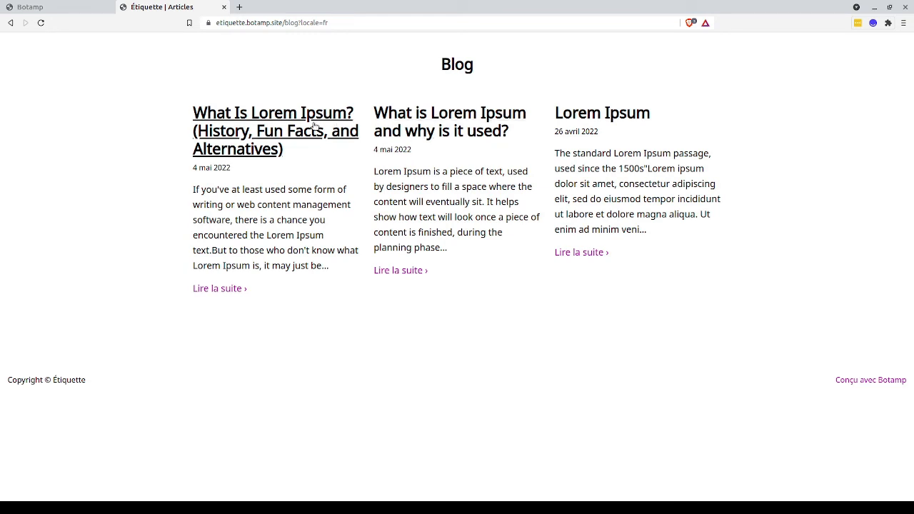
left_click(243, 132)
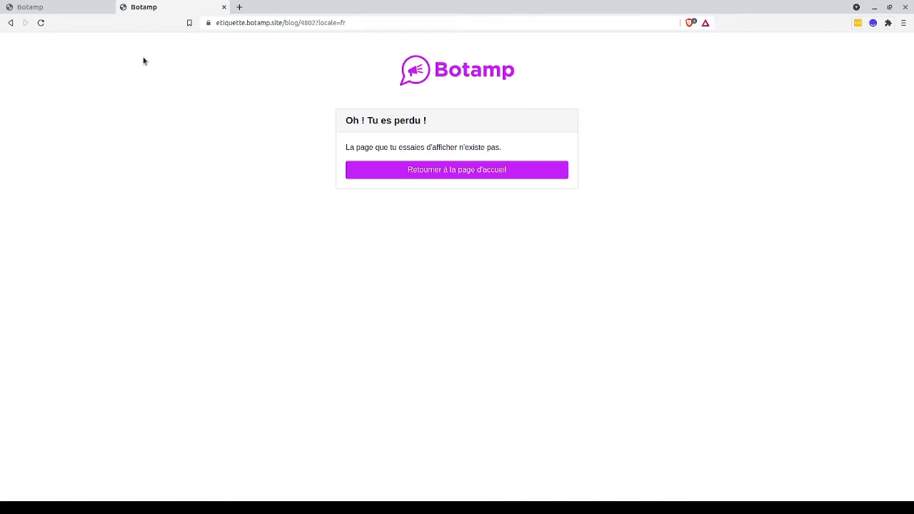
left_click(66, 10)
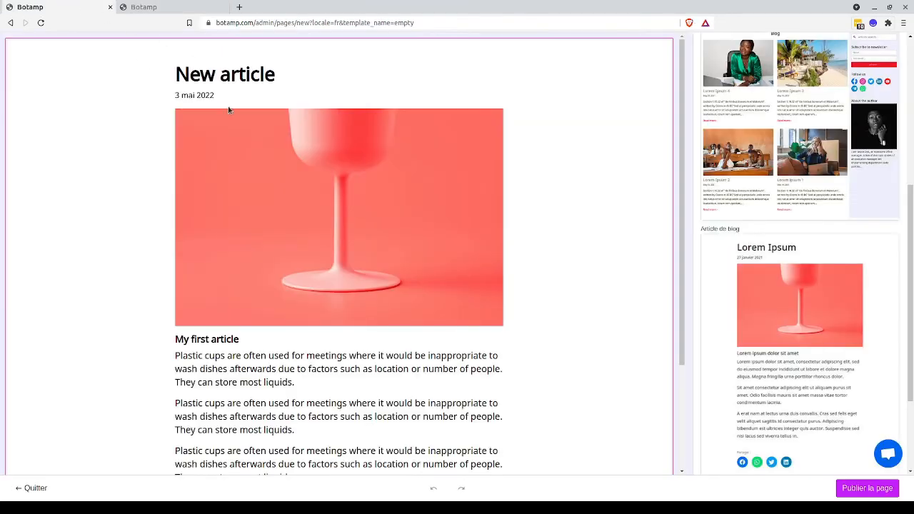
- Name the new page "Article" and glance at its settings before returning to its content
scroll(884, 127, "up", 5)
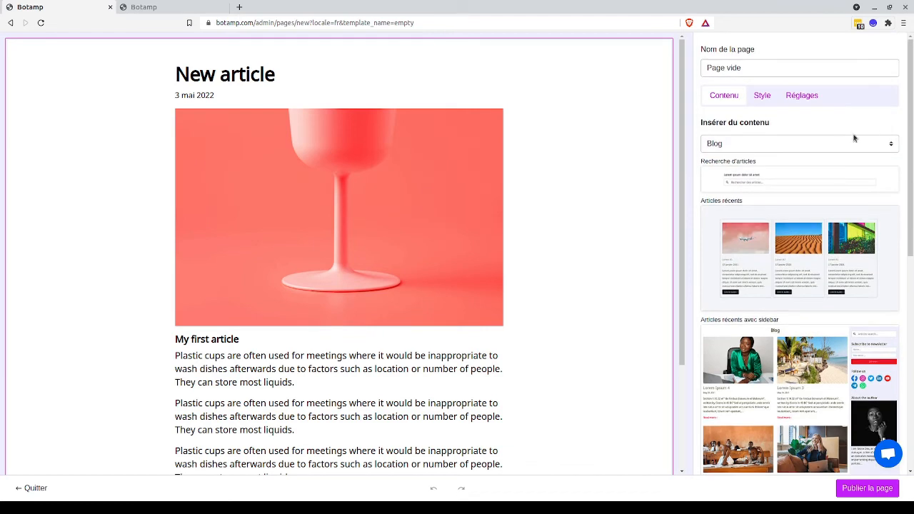
triple_click(776, 68)
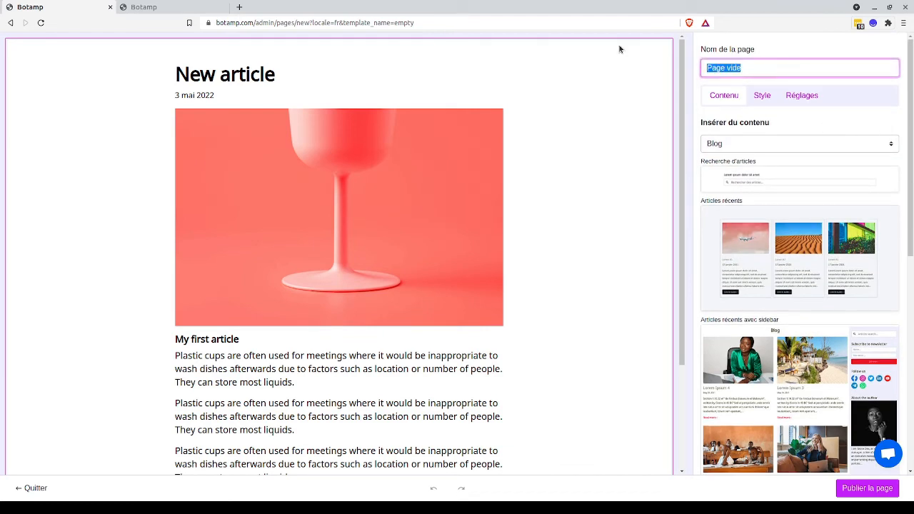
type("Article")
left_click(809, 97)
left_click(724, 95)
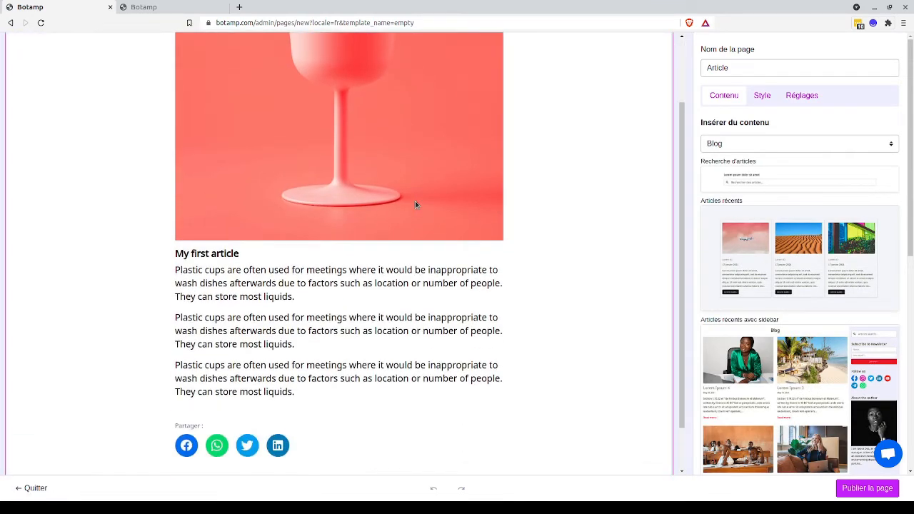
- Examine the inserted blog article section from its title, date and image to the share buttons and previous/next article links
scroll(753, 266, "down", 5)
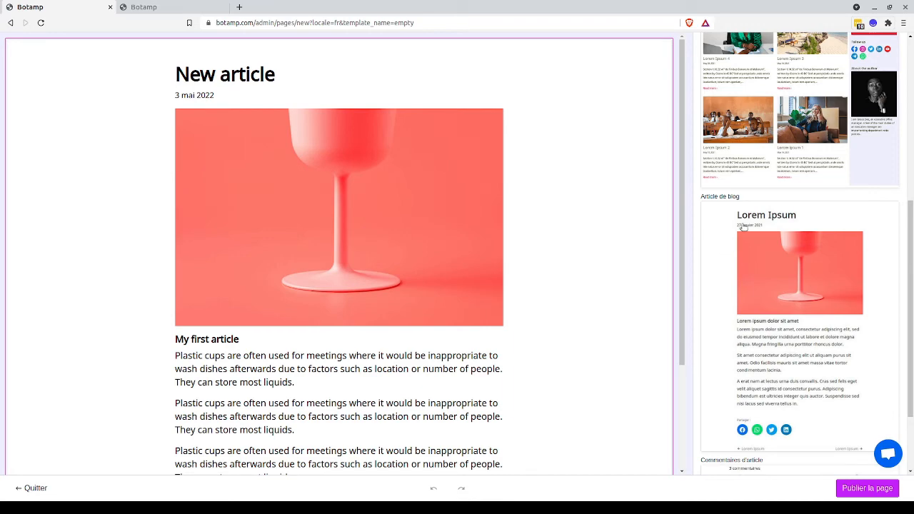
scroll(455, 256, "down", 1)
scroll(455, 255, "down", 1)
scroll(456, 256, "up", 2)
scroll(456, 256, "down", 2)
scroll(456, 256, "up", 2)
scroll(456, 256, "down", 1)
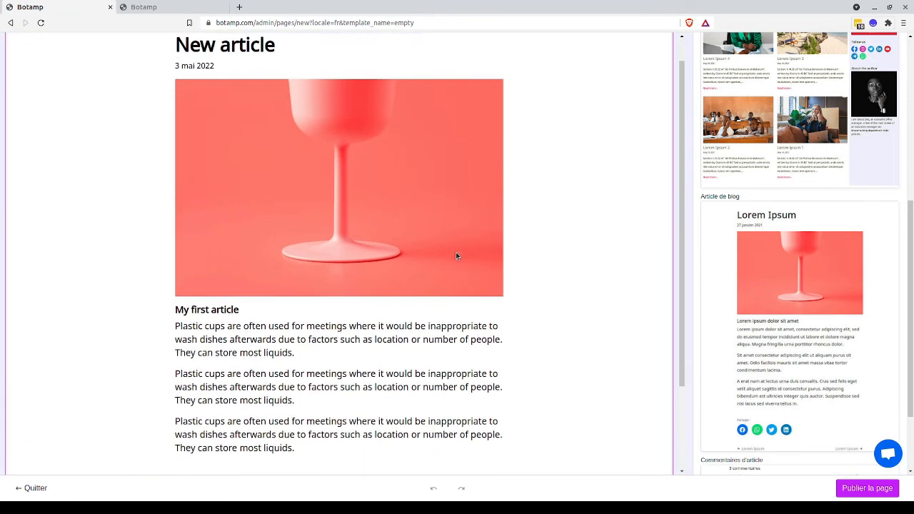
scroll(455, 256, "down", 2)
scroll(456, 256, "up", 1)
scroll(456, 256, "up", 2)
scroll(456, 255, "down", 2)
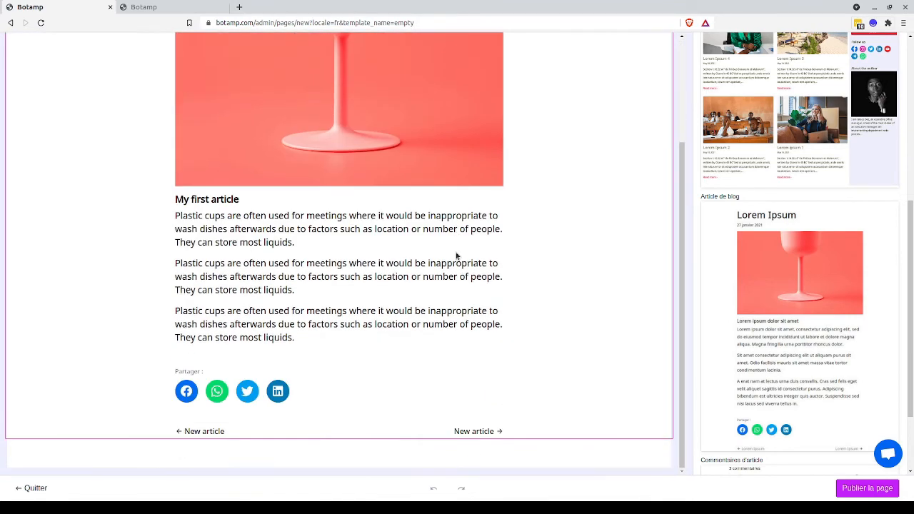
scroll(424, 174, "up", 2)
scroll(424, 174, "down", 2)
scroll(424, 173, "up", 2)
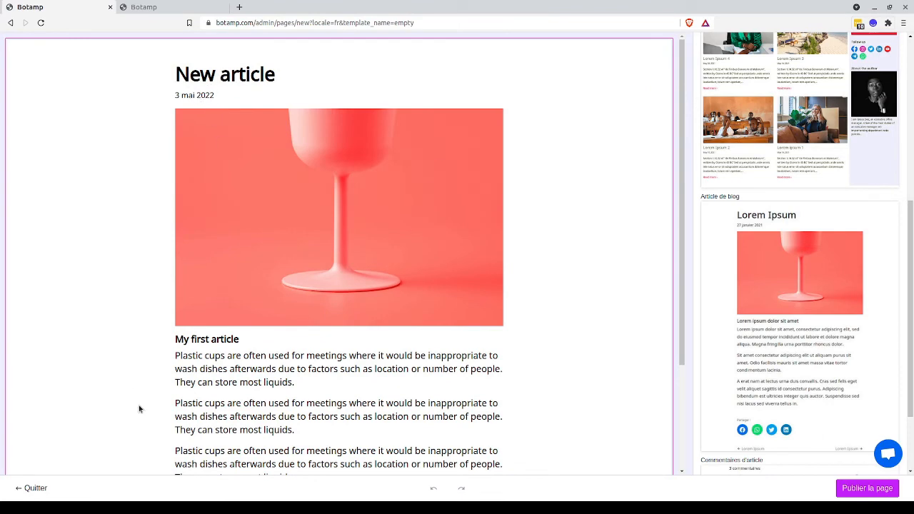
scroll(138, 409, "down", 2)
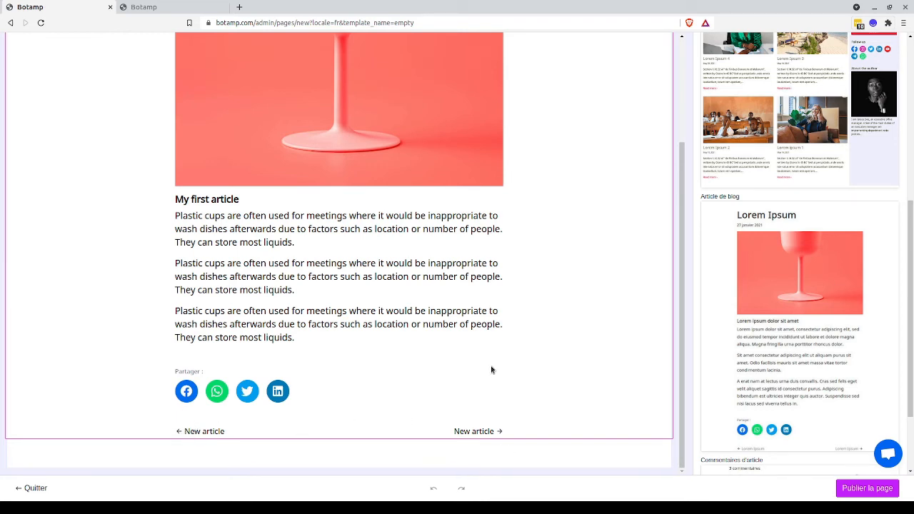
scroll(490, 370, "up", 2)
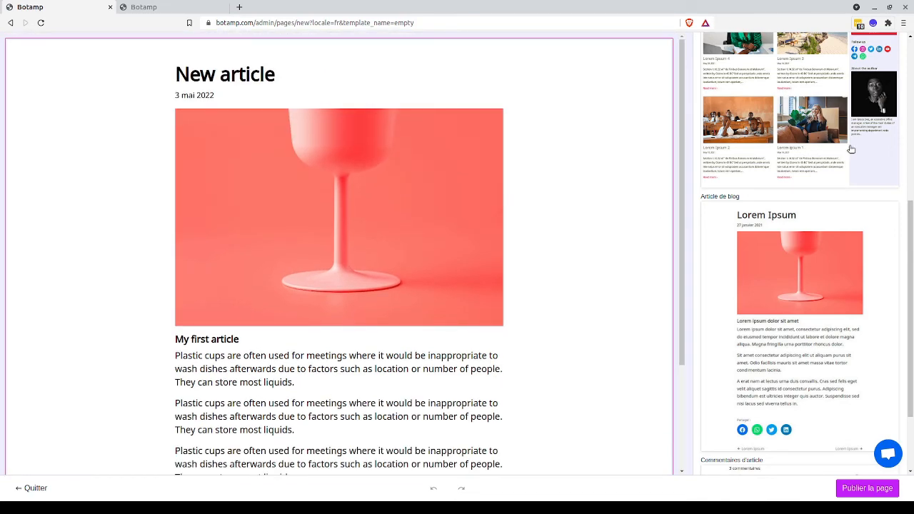
- Enable "Utiliser cette page comme page d'article de blog" for the Article page and publish it
scroll(851, 147, "up", 5)
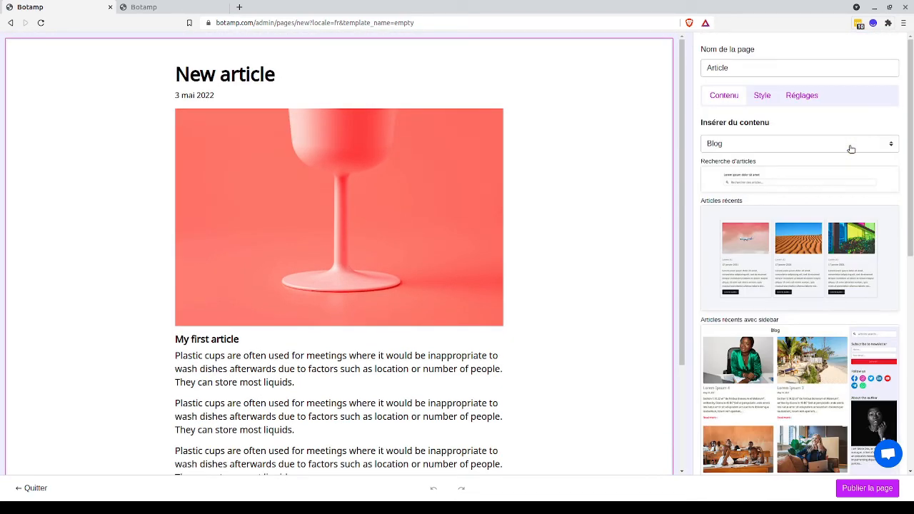
left_click(795, 99)
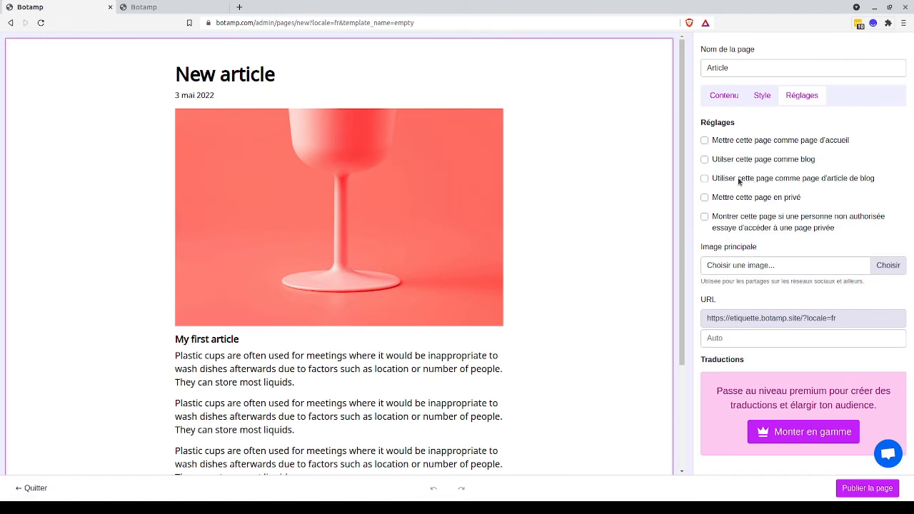
left_click(720, 179)
left_click(843, 493)
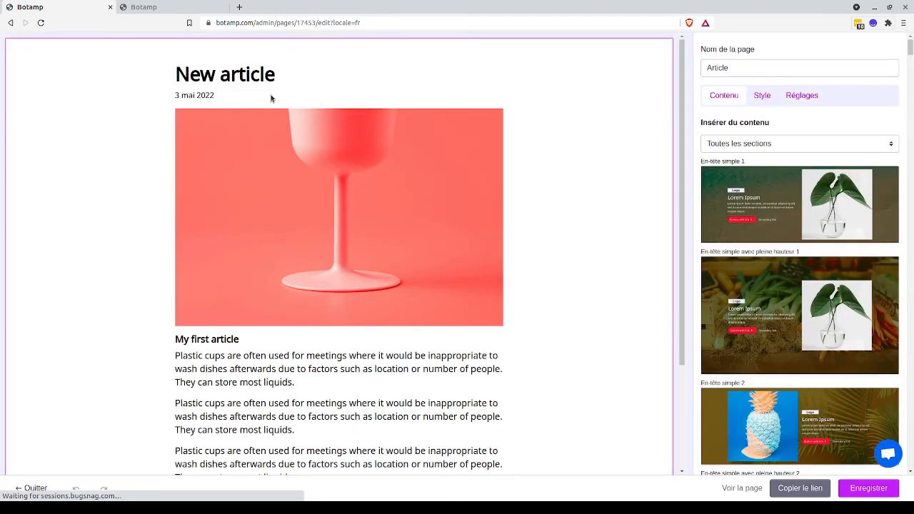
- Reload the article's address on the live site and look through the article from its title to the share buttons
left_click(182, 8)
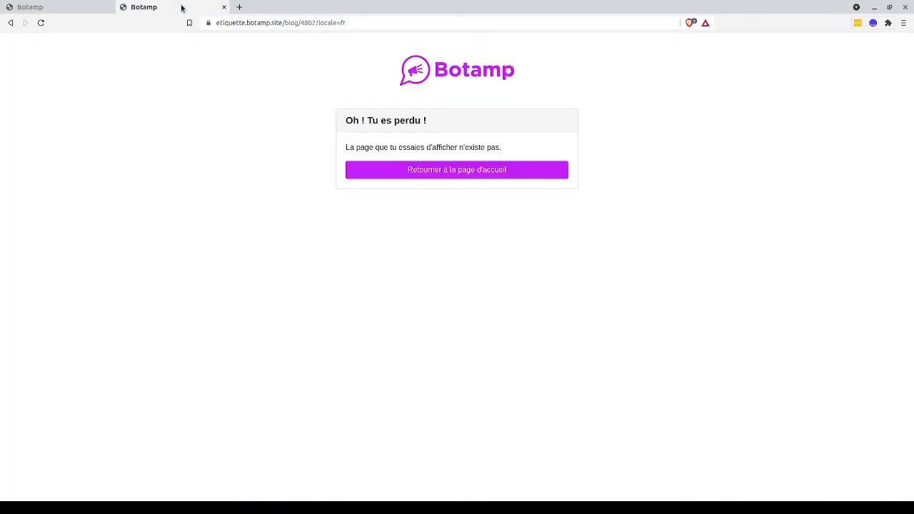
left_click(39, 25)
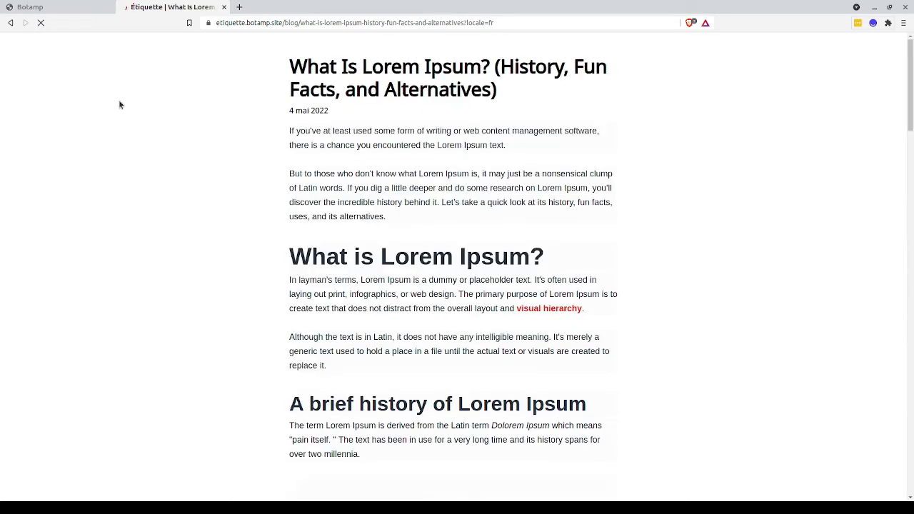
scroll(418, 169, "down", 5)
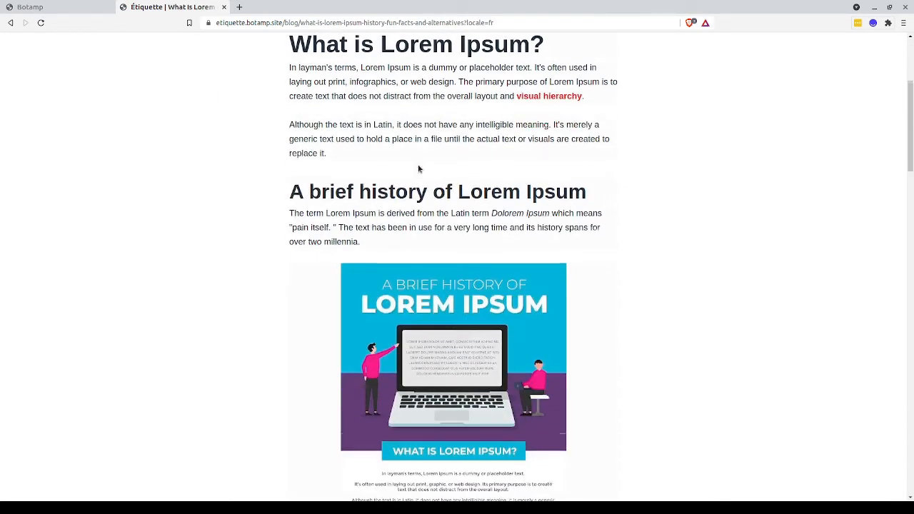
scroll(418, 169, "down", 15)
scroll(419, 168, "up", 18)
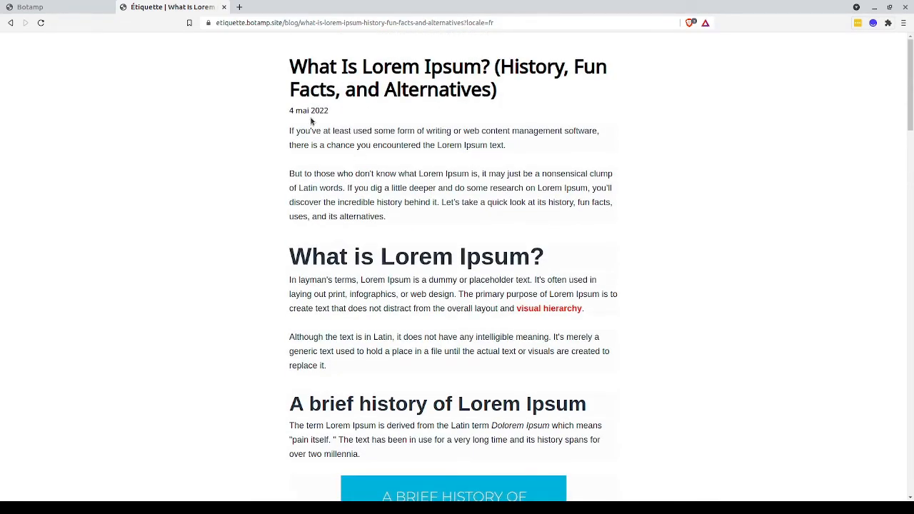
scroll(311, 122, "down", 20)
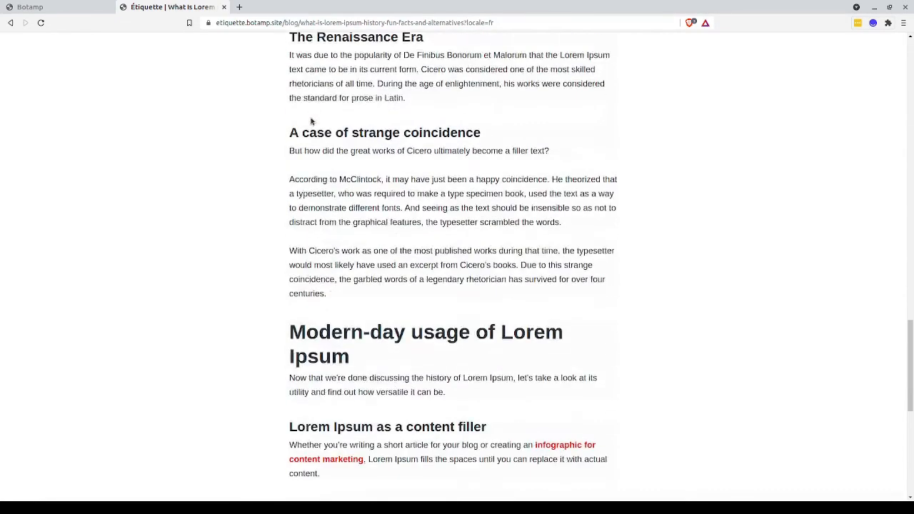
scroll(311, 121, "down", 6)
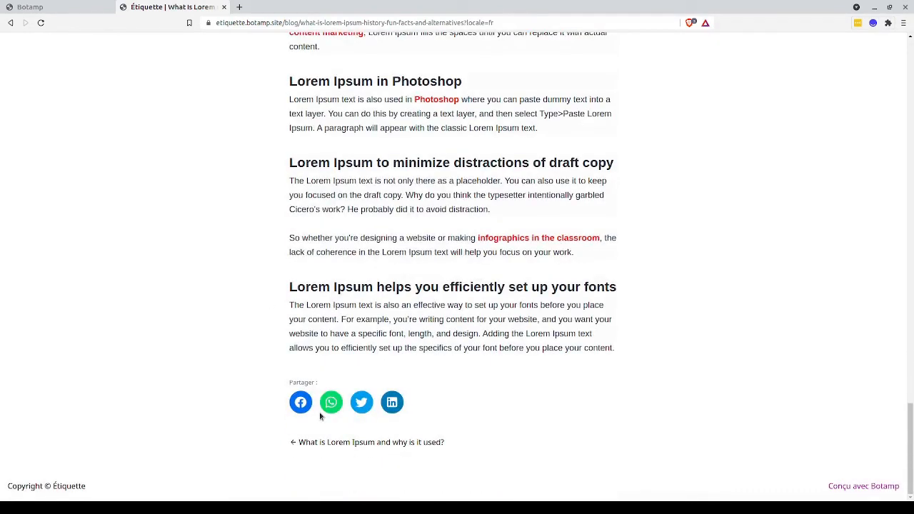
- Open the previous article, "What is Lorem Ipsum and why is it used?", and look through it down to the share and navigation links
left_click(358, 444)
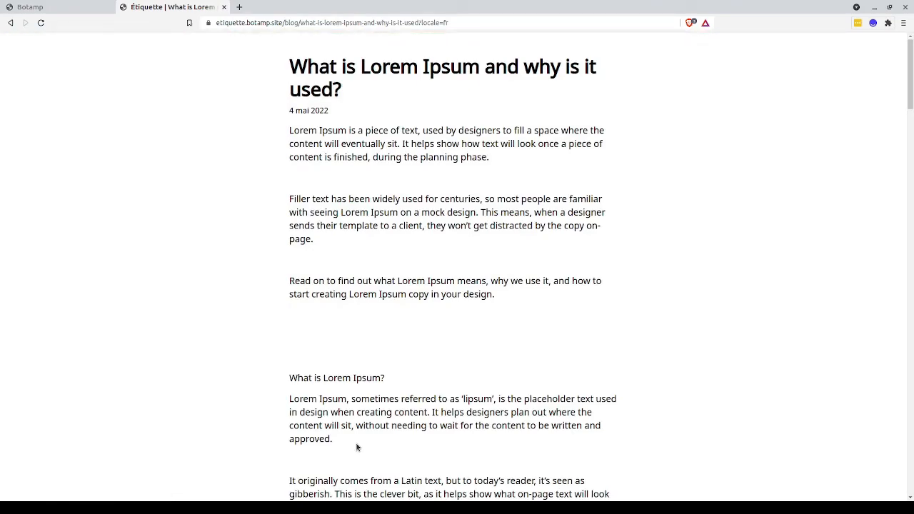
scroll(358, 448, "down", 20)
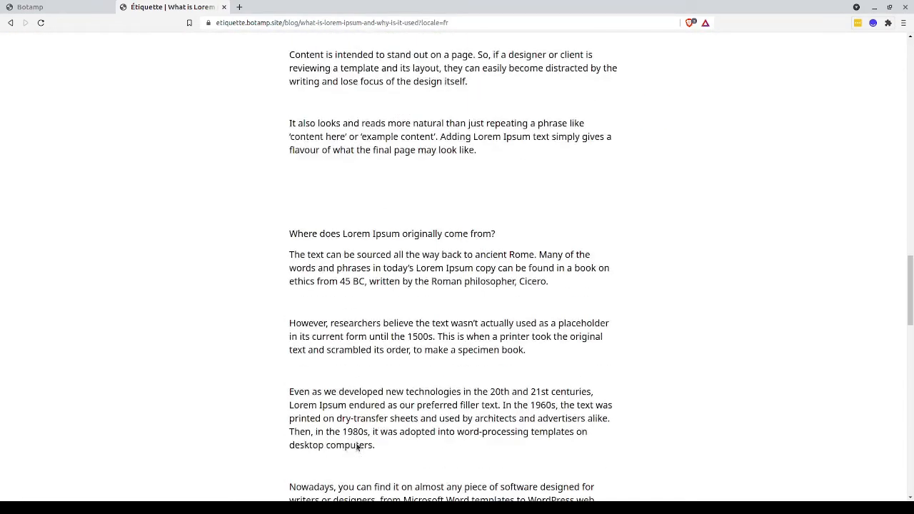
scroll(358, 448, "down", 18)
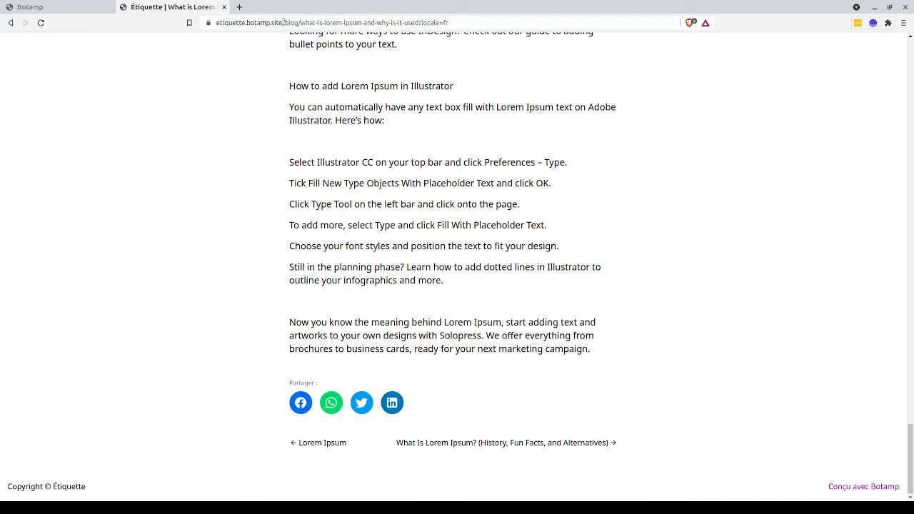
- Open the live site's home page at etiquette.botamp.site
left_click_drag(283, 21, 457, 23)
key("BackSpace")
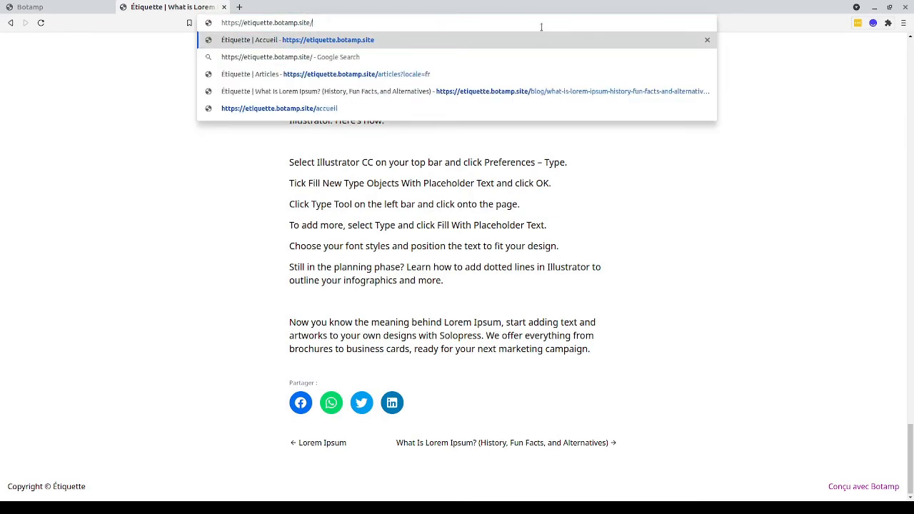
key("Return")
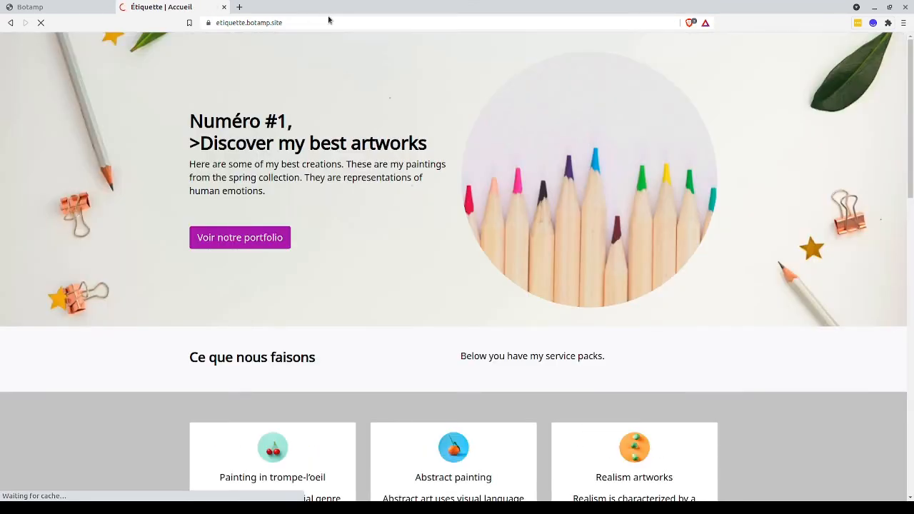
- Open the live site's blog at etiquette.botamp.site/blog
left_click(328, 23)
left_click(317, 22)
left_click(318, 22)
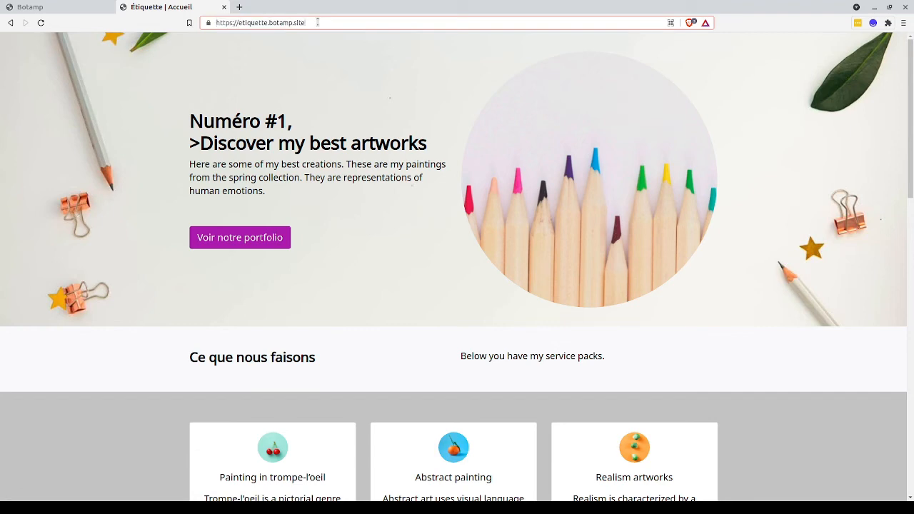
type("/blog")
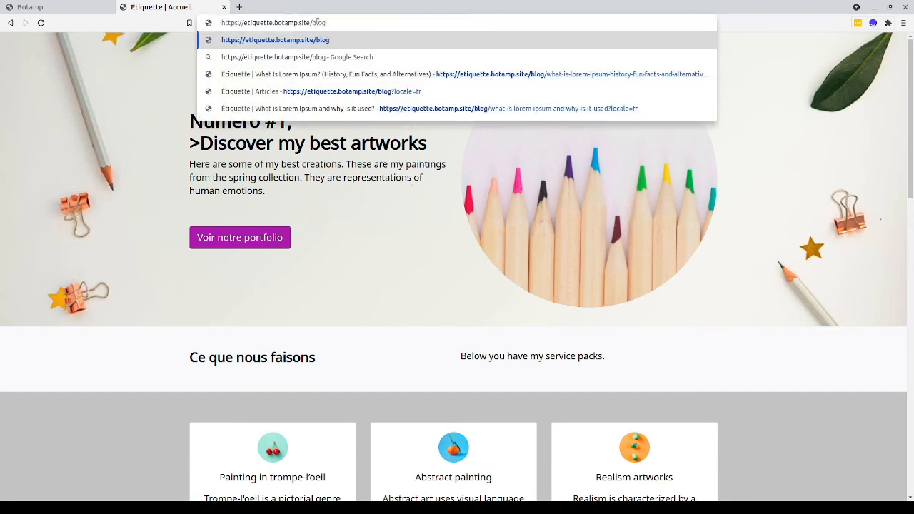
key("Return")
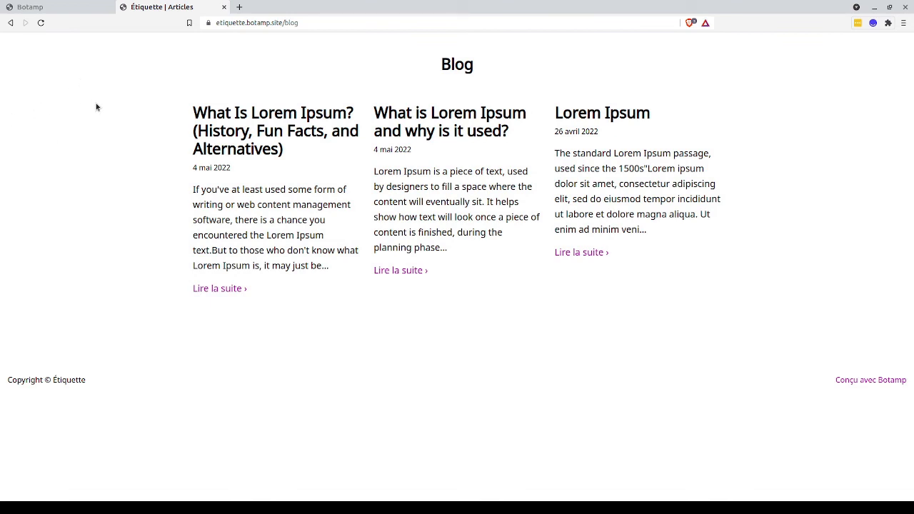
- Switch back to Botamp, leave the Article page editor and view the site's E-commerce configuration
left_click(72, 7)
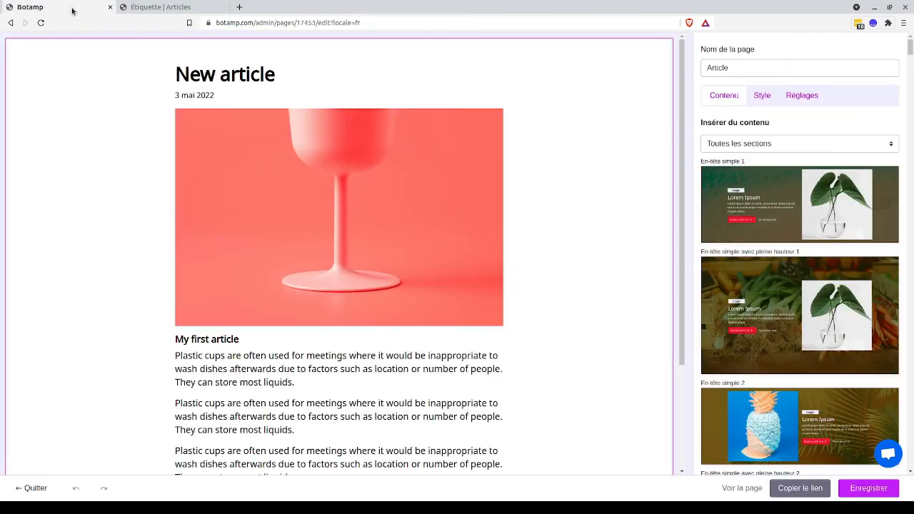
left_click(34, 488)
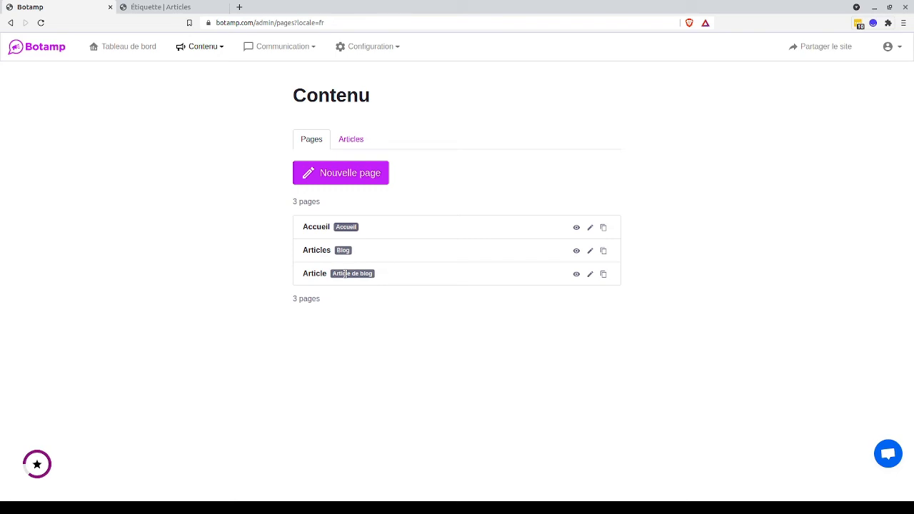
left_click(363, 46)
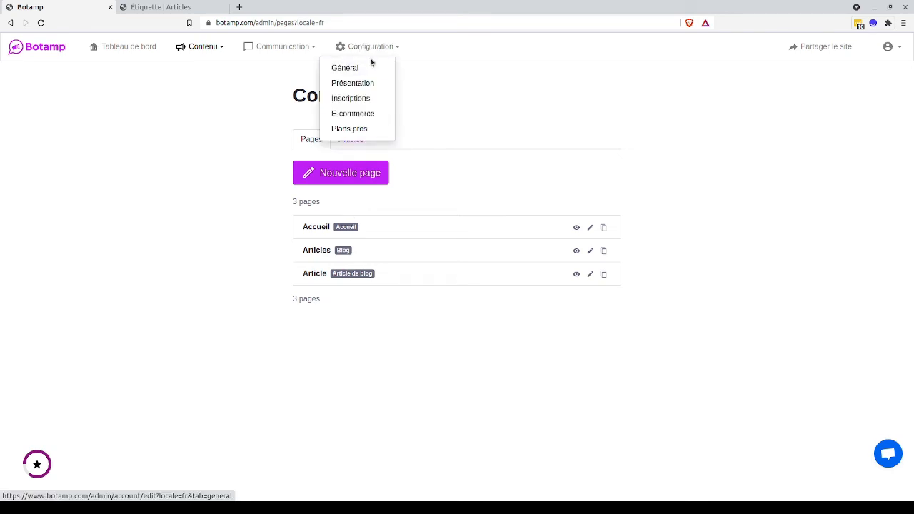
left_click(367, 115)
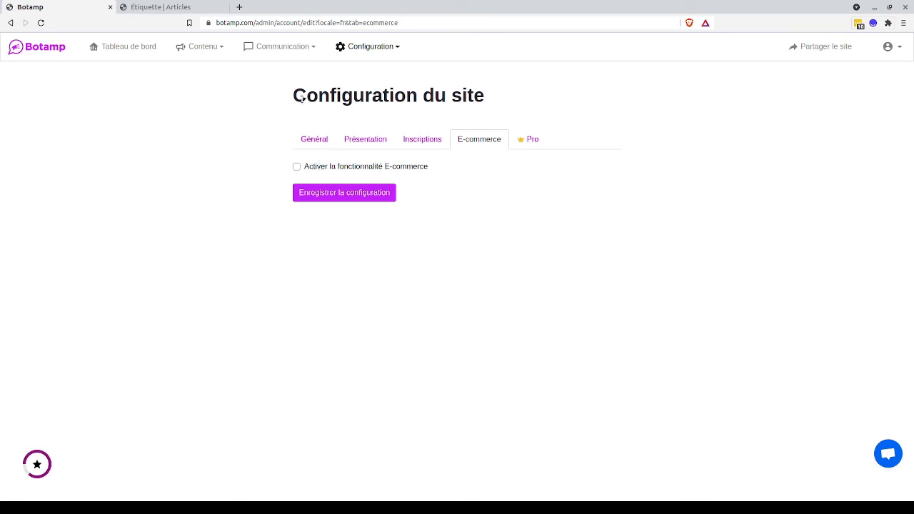
- Start a page from the "Page vide" template to examine its Réglages options, and quit without publishing it
left_click(209, 47)
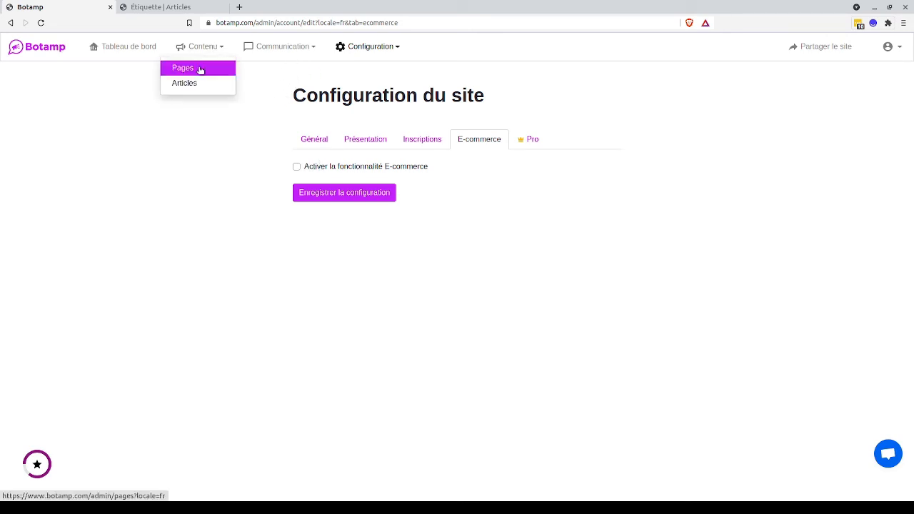
left_click(200, 70)
left_click(338, 173)
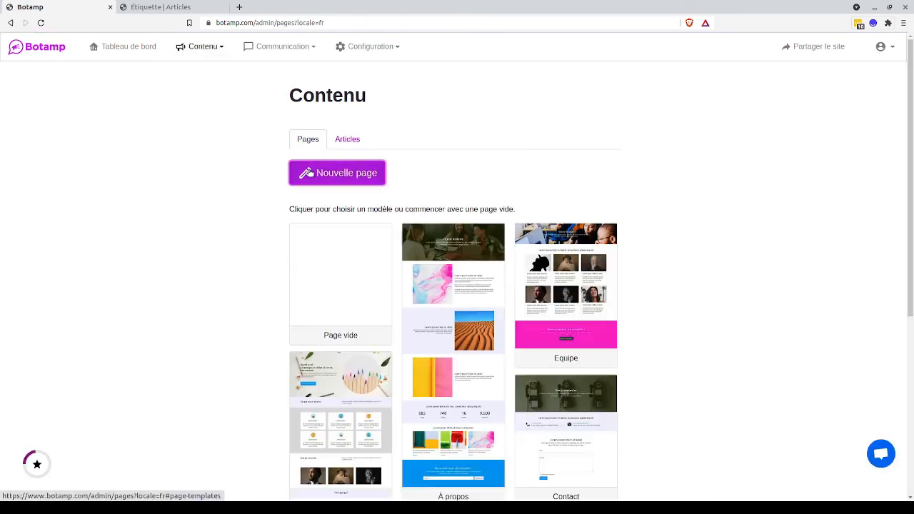
left_click(329, 275)
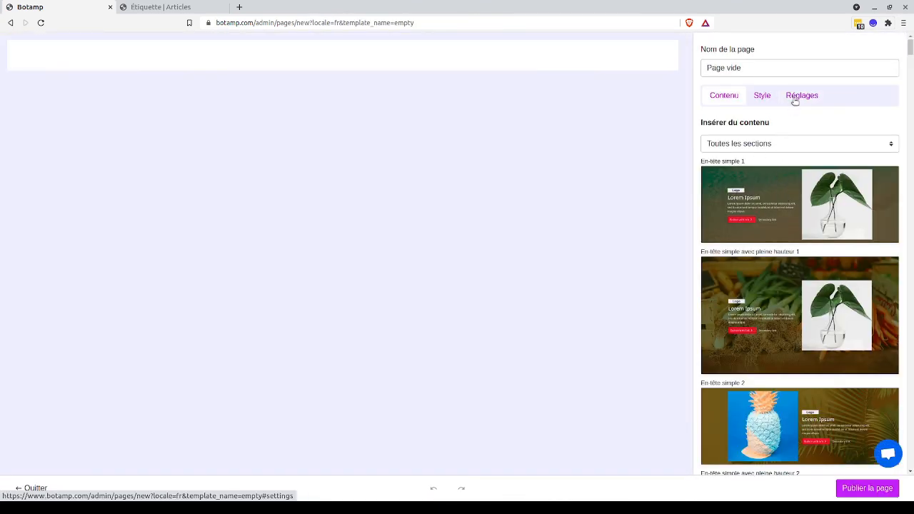
left_click(796, 99)
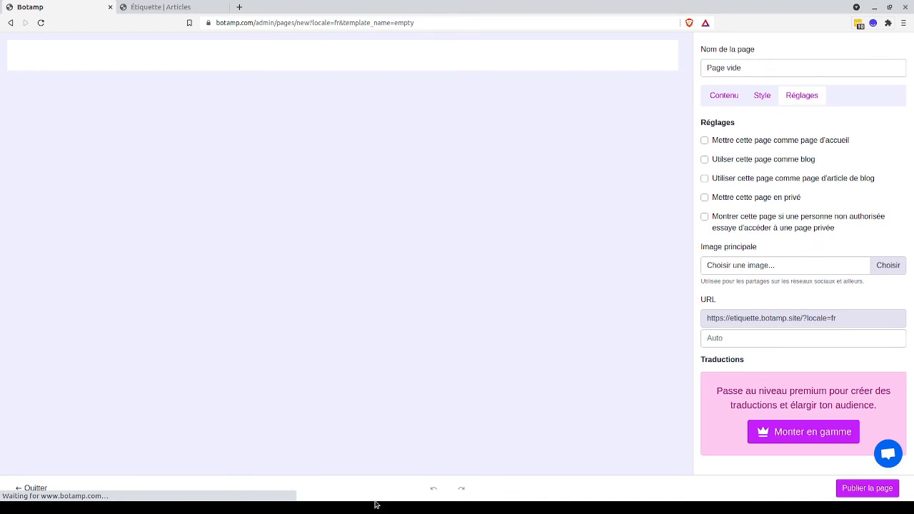
left_click(33, 490)
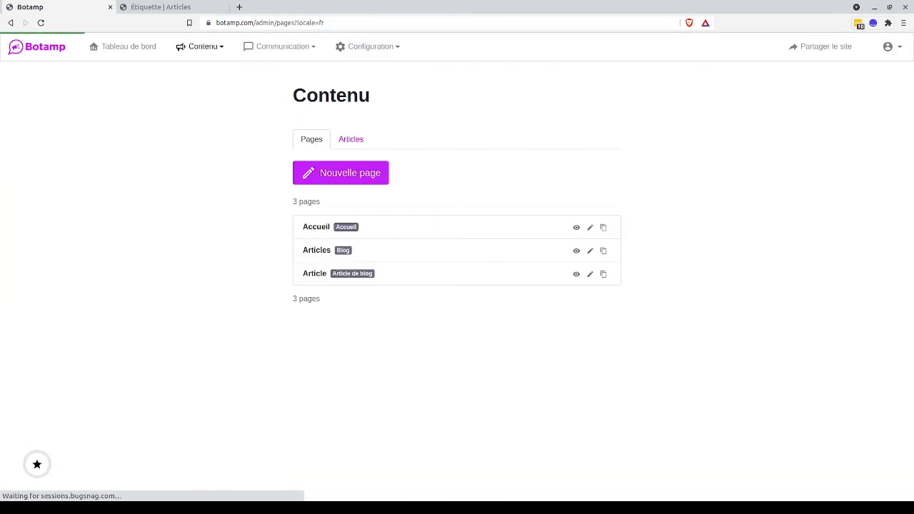
- Enable "Activer la fonctionnalité E-commerce" in the site configuration and save it
left_click(374, 43)
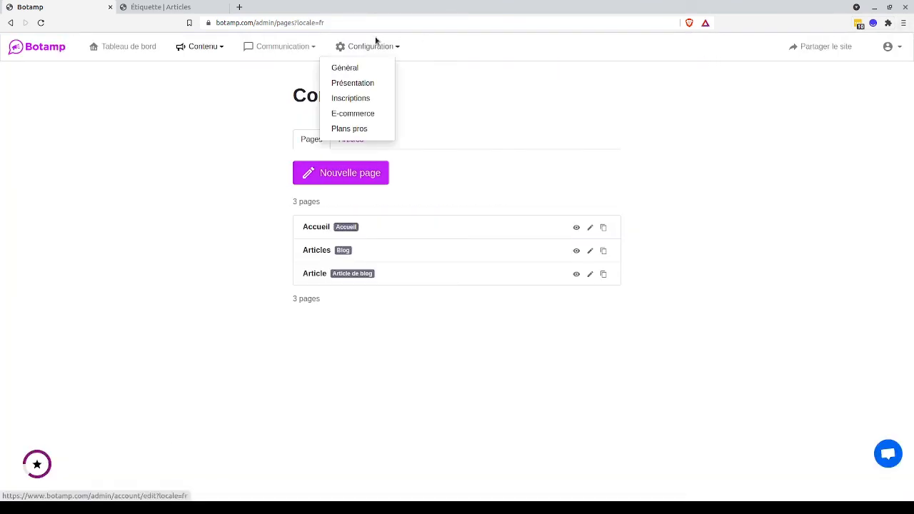
left_click(351, 117)
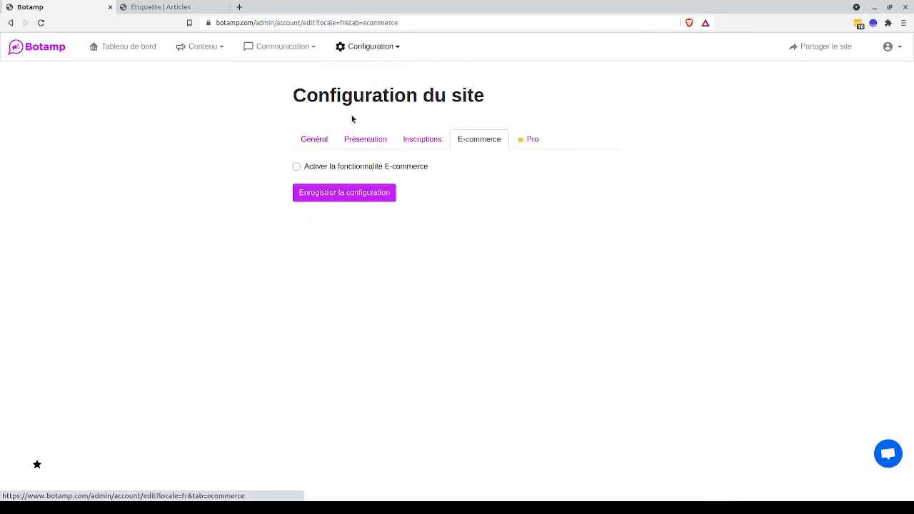
left_click(297, 166)
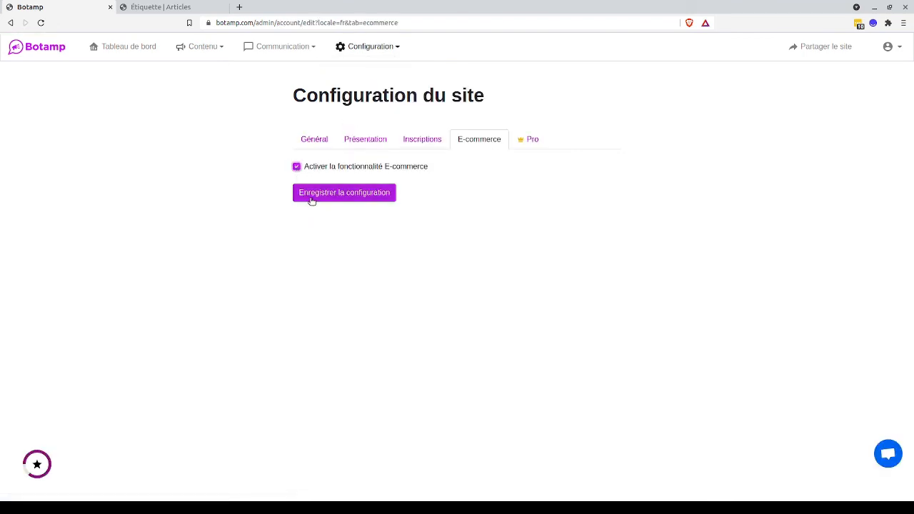
left_click(312, 201)
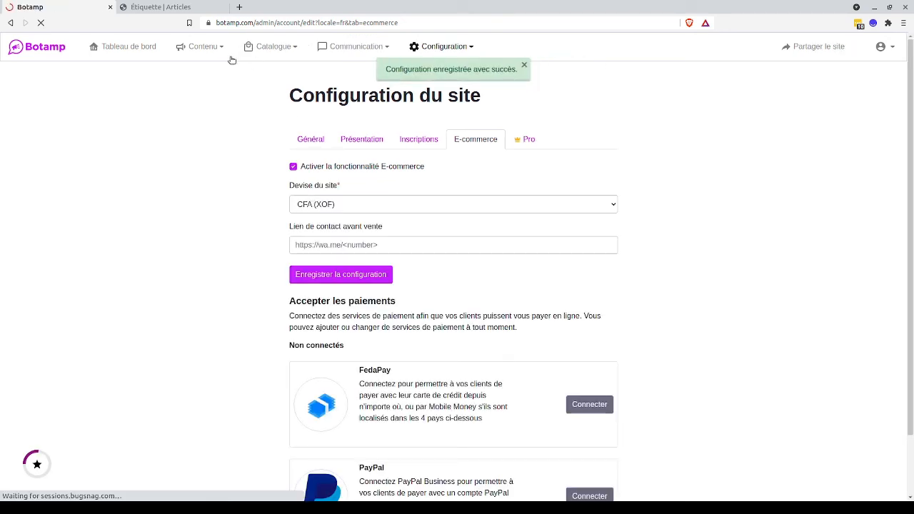
- Look at the new Catalogue options and review the site's list of pages
mouse_move(271, 52)
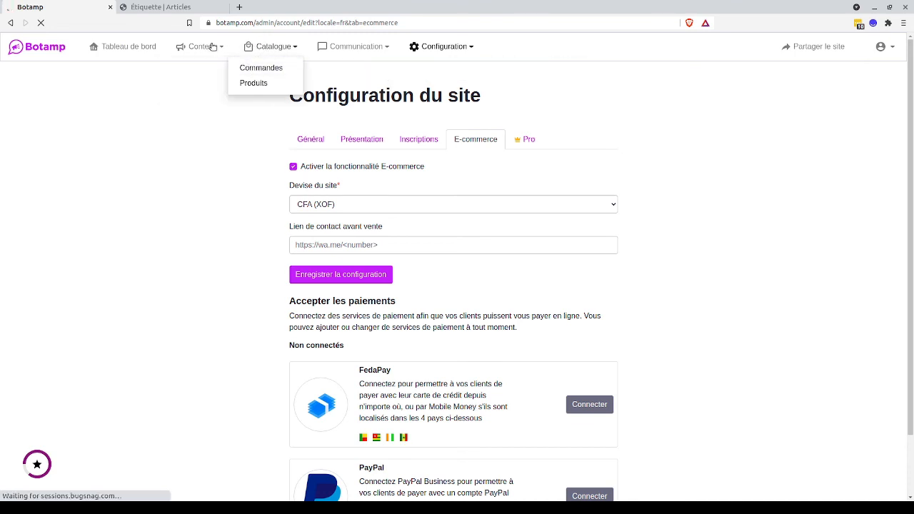
mouse_move(212, 47)
left_click(206, 68)
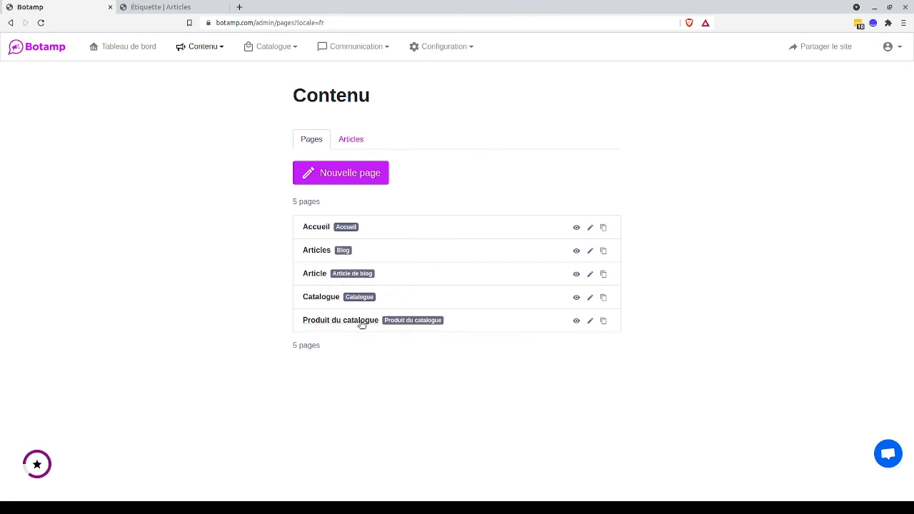
- Open etiquette.botamp.site/catalog on the live site and check the text under the Catalogue heading
left_click(186, 12)
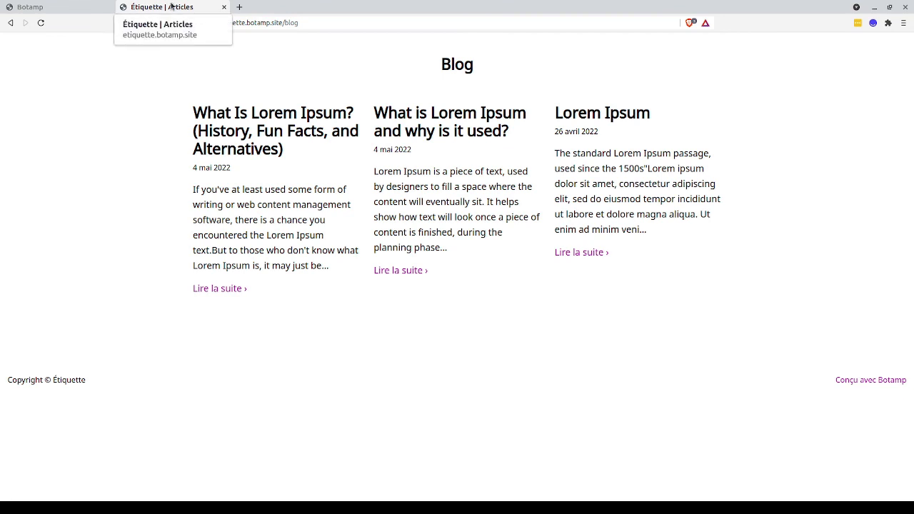
double_click(295, 23)
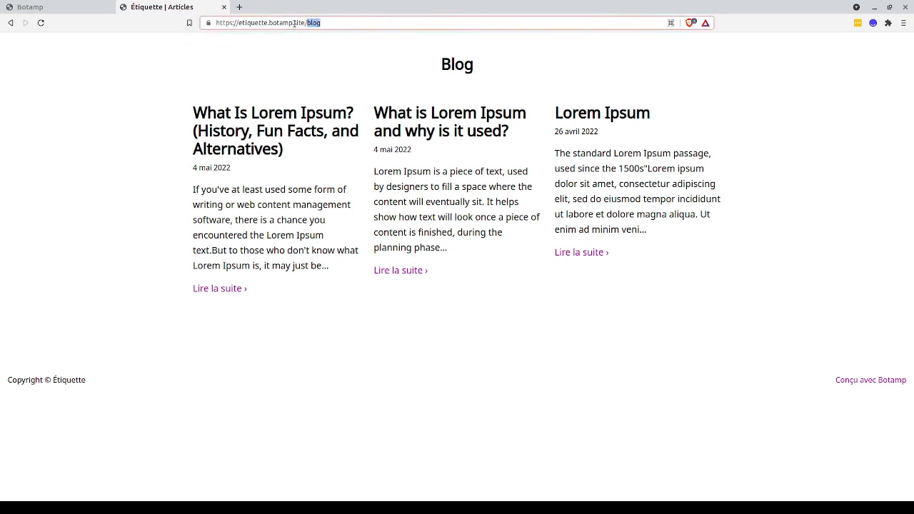
type("catalog")
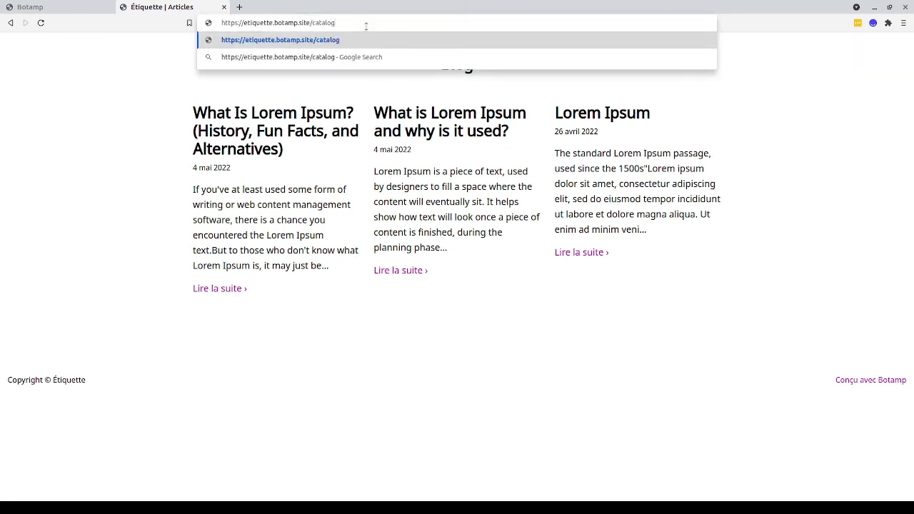
key("Return")
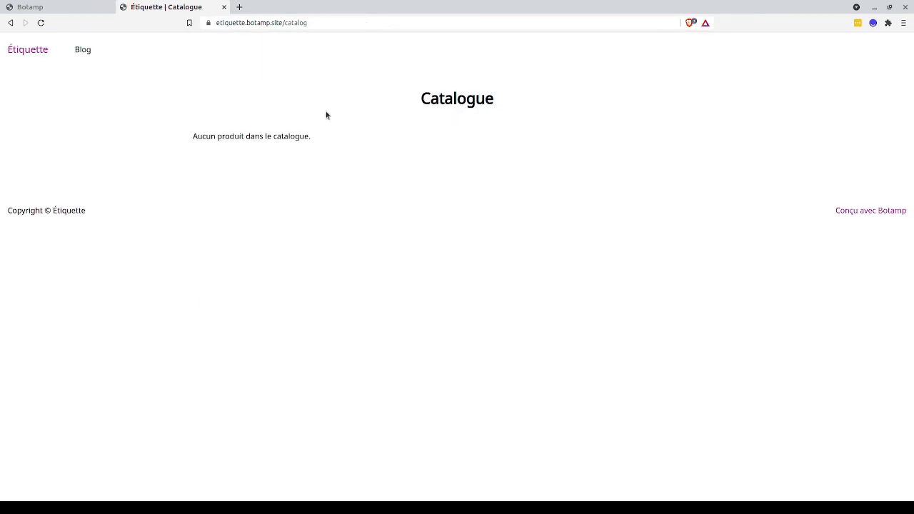
left_click_drag(320, 138, 179, 131)
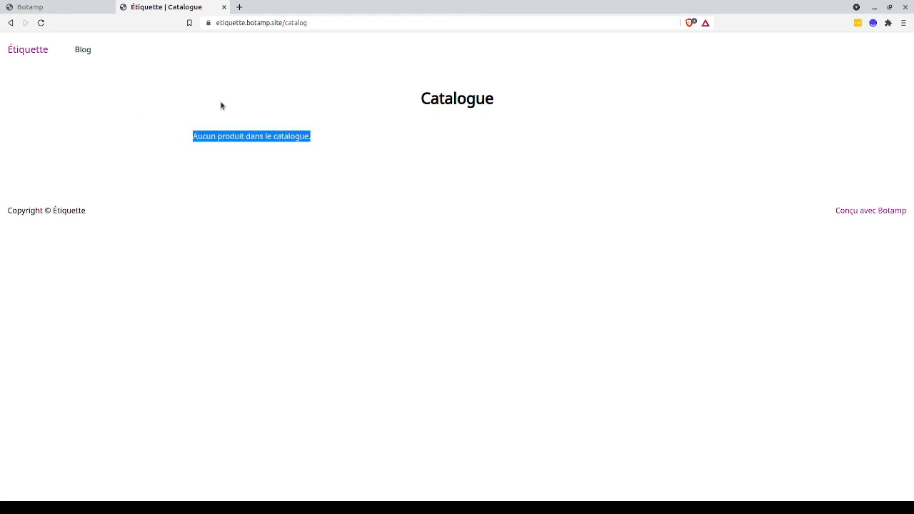
- Return to Botamp, open the catalogue's product list and start a new product
left_click(85, 10)
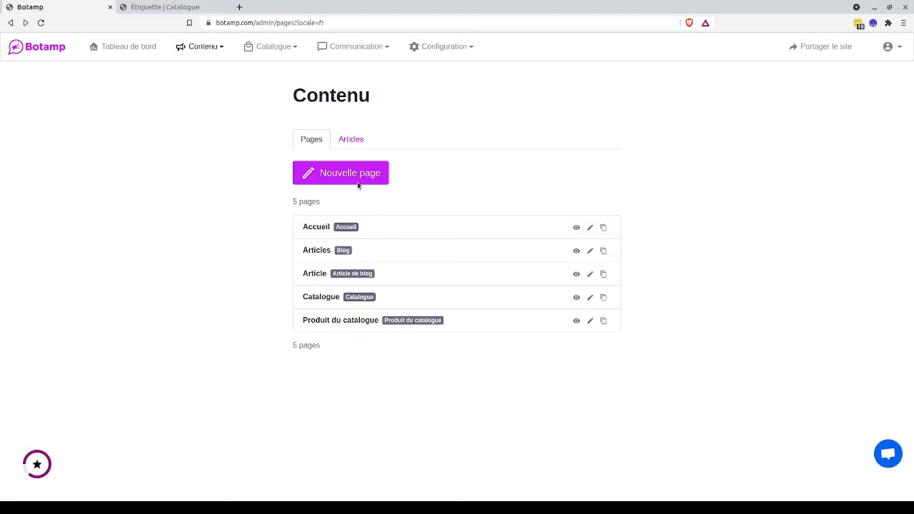
left_click(272, 49)
left_click(267, 86)
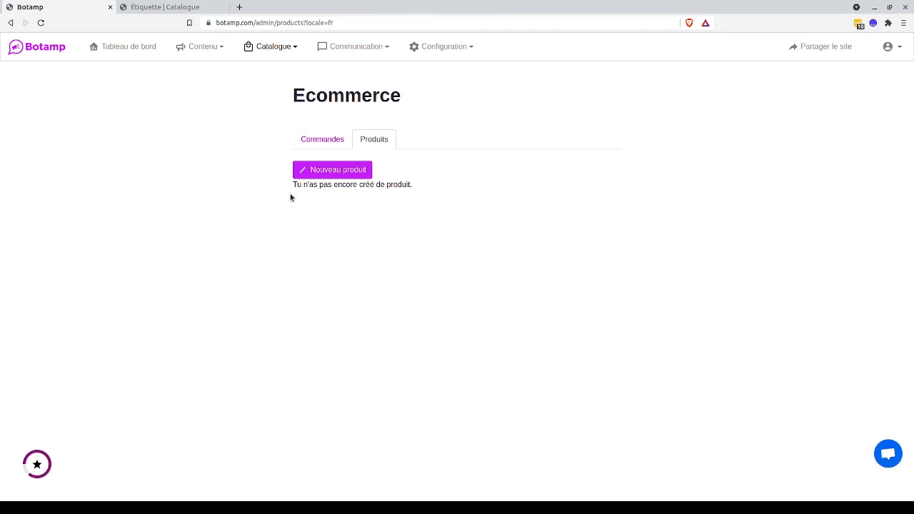
left_click(327, 172)
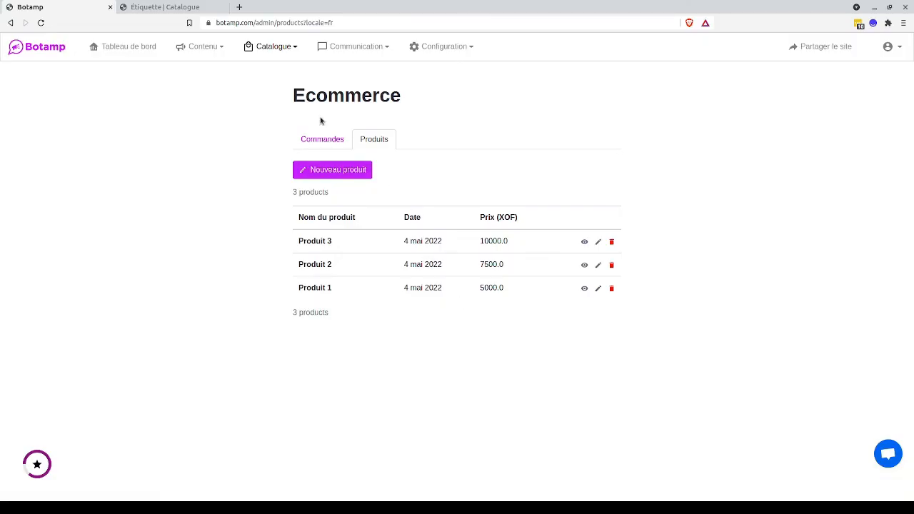
- Reload the live site's catalogue and view the product page of Produit 3
left_click(164, 7)
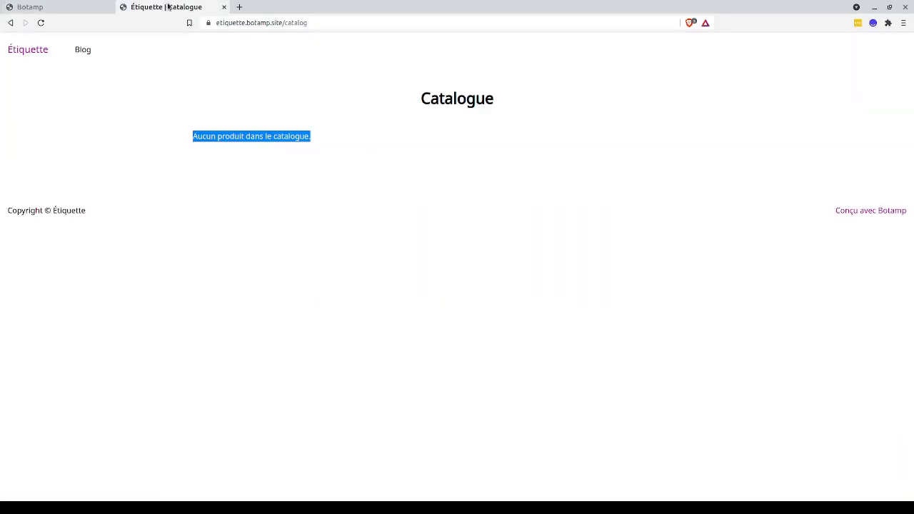
left_click(180, 143)
left_click(42, 20)
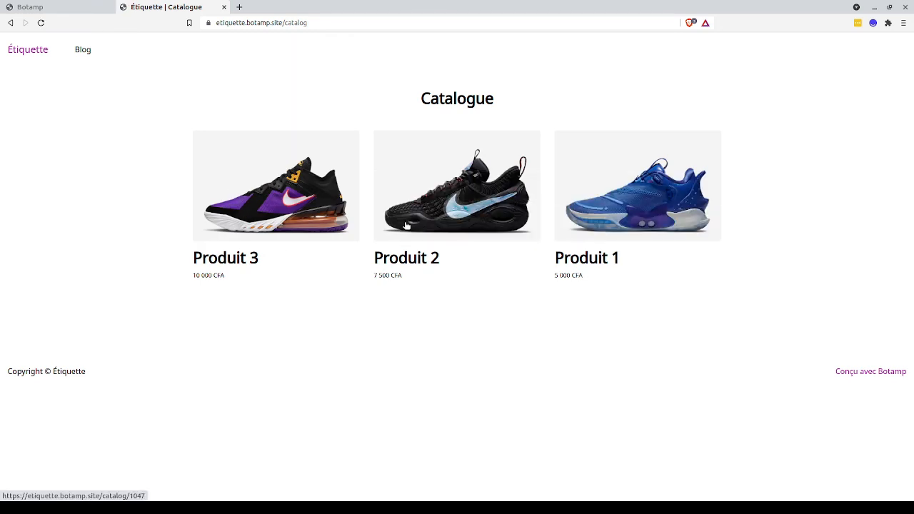
left_click(279, 216)
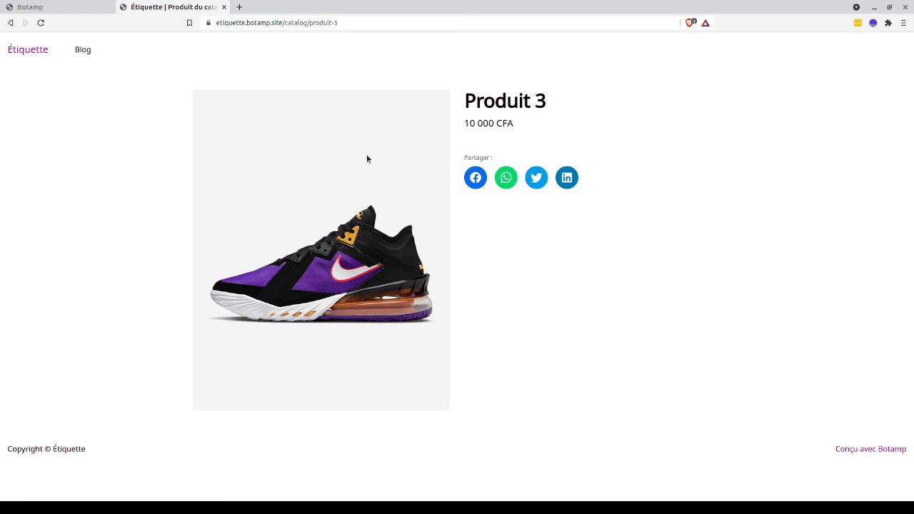
- Switch back to Botamp and open the site's list of pages
left_click(68, 10)
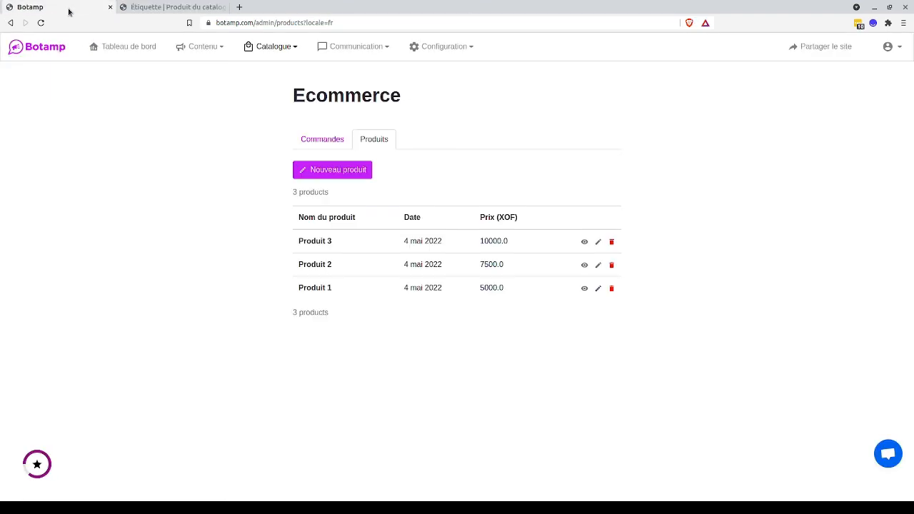
left_click(198, 49)
left_click(192, 69)
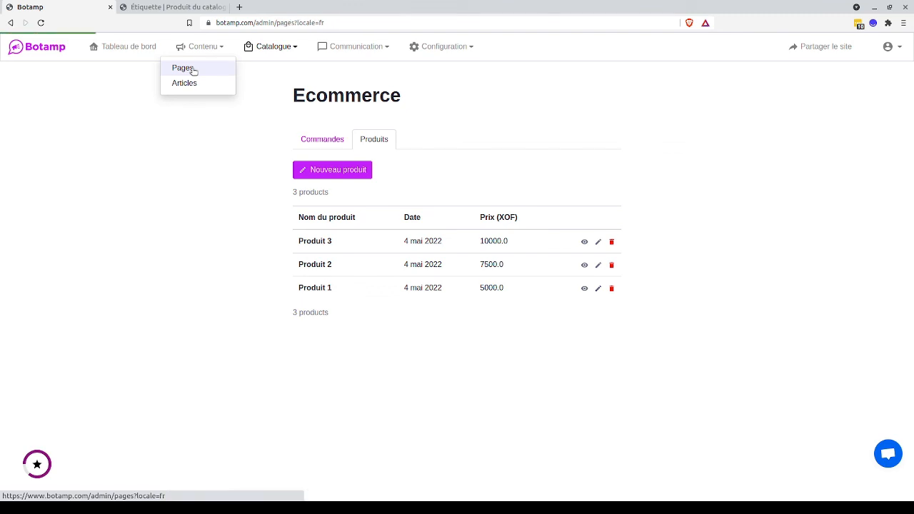